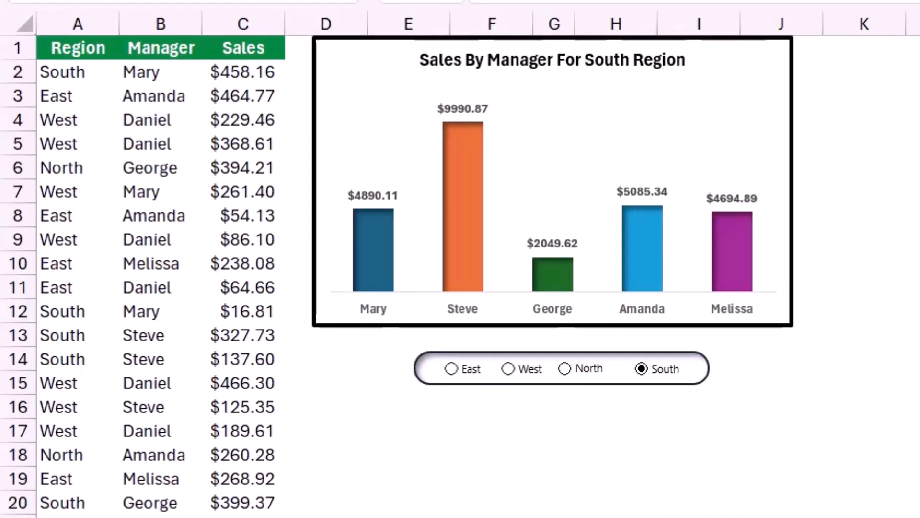
# - Show the finished sales chart for each region in turn: East, West, North and South
pyautogui.click(77, 48)
pyautogui.click(452, 369)
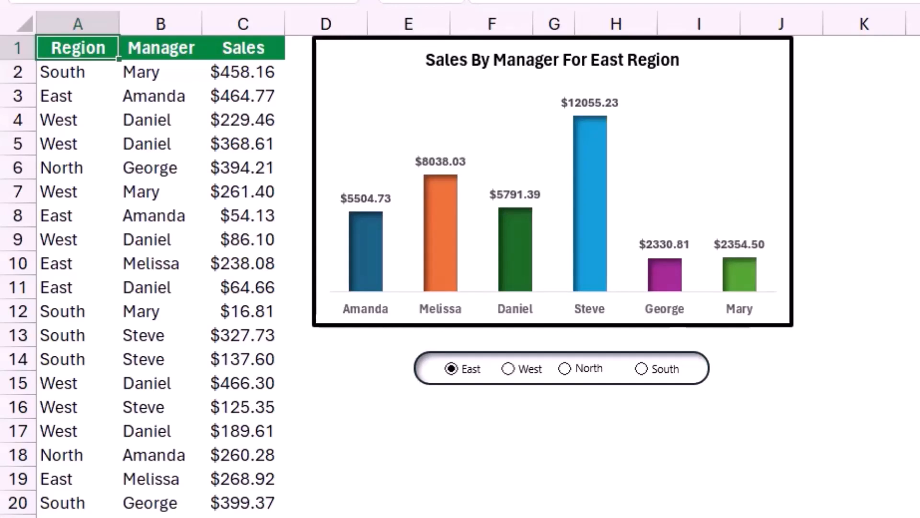
pyautogui.click(508, 369)
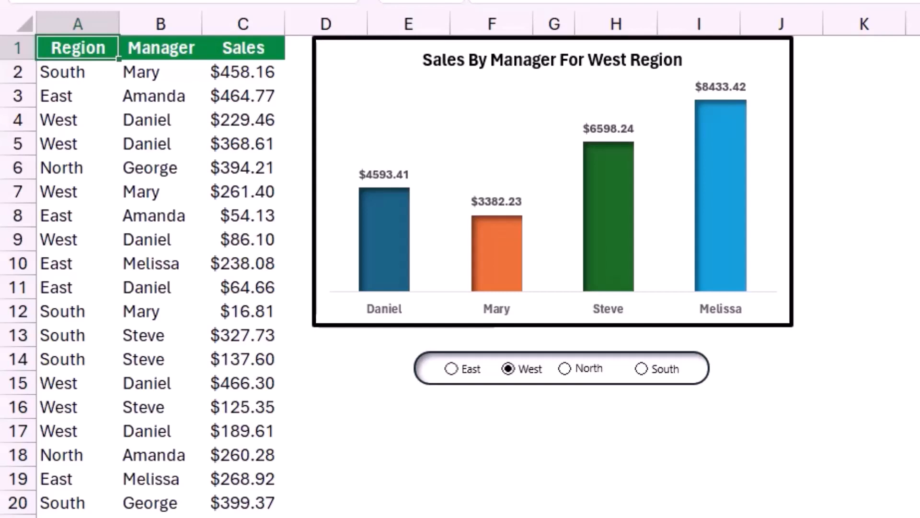
pyautogui.click(565, 368)
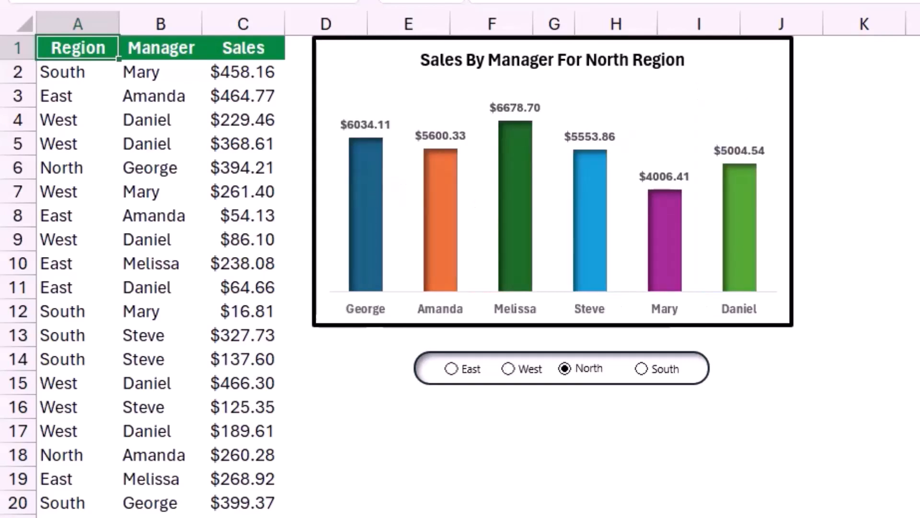
pyautogui.click(642, 369)
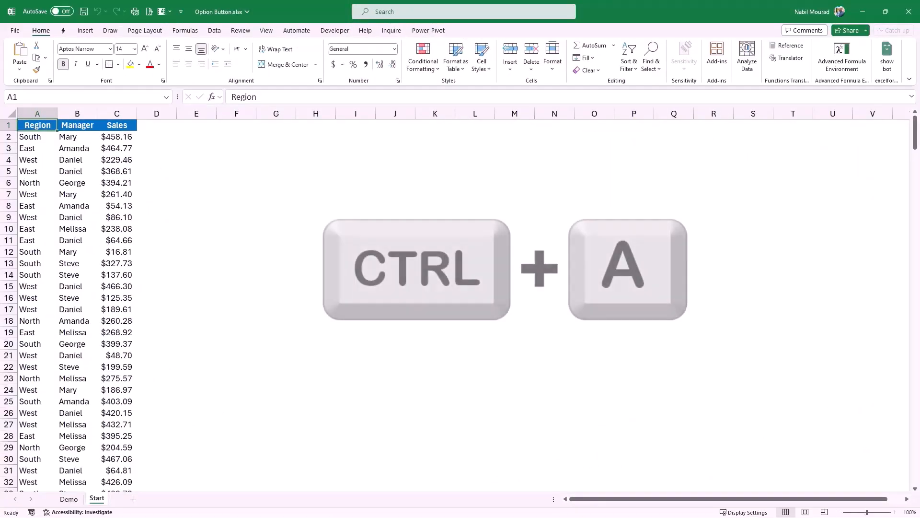
# - Create named ranges for the whole Region, Manager and Sales data table, using only the top row as names
pyautogui.hotkey('ctrl', 'a')
pyautogui.hotkey('ctrl', 'BackSpace')
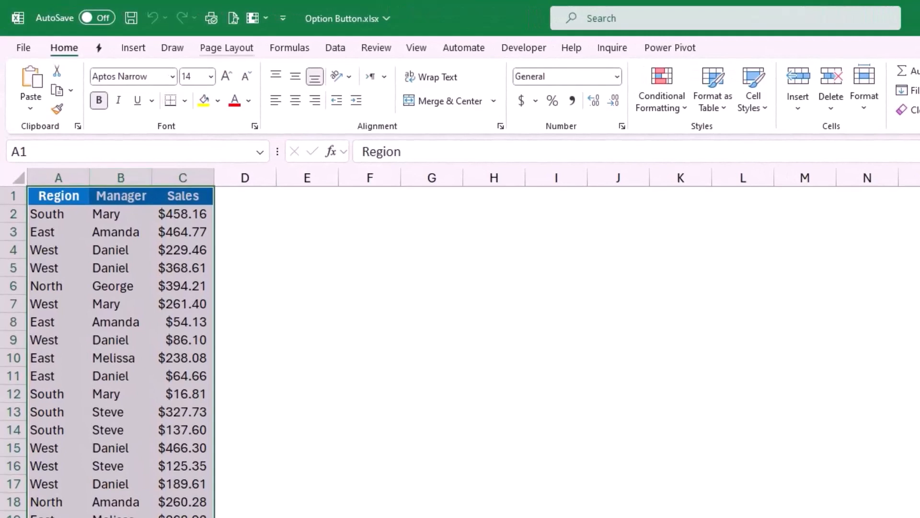
pyautogui.click(290, 47)
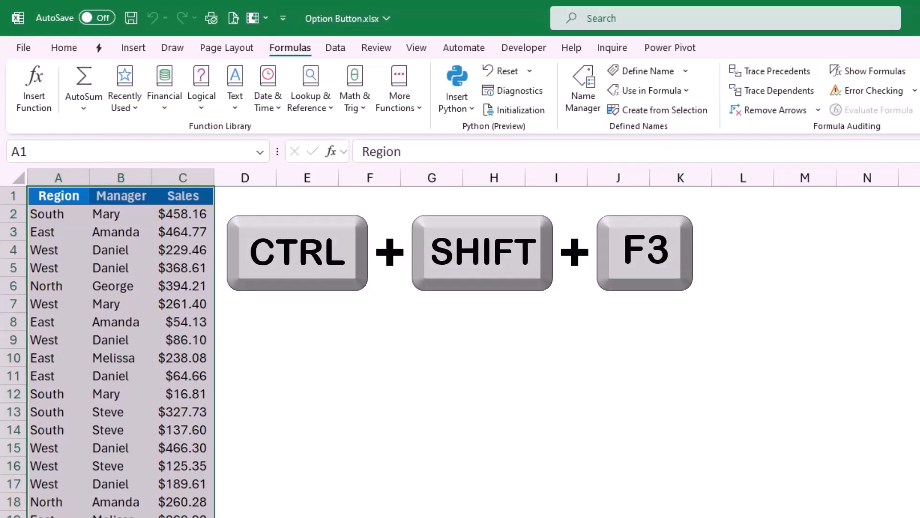
pyautogui.hotkey('ctrl', 'shift', 'F3')
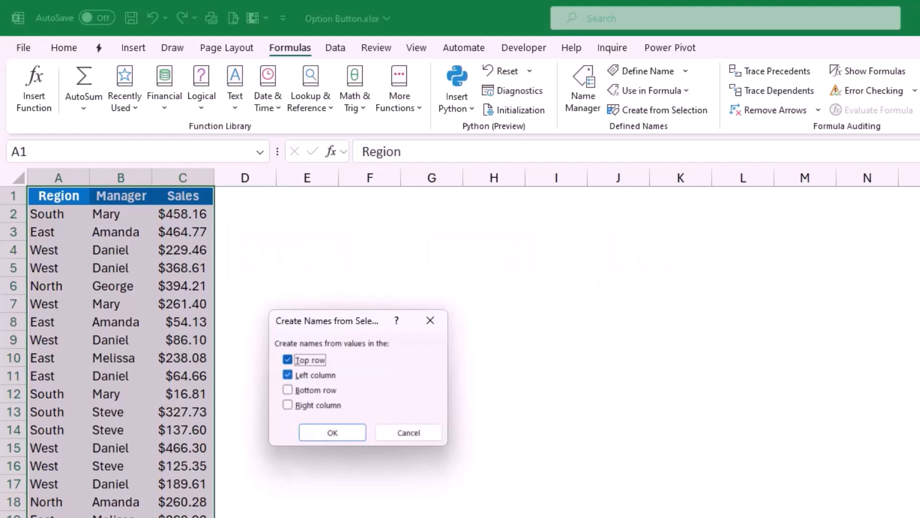
pyautogui.click(288, 375)
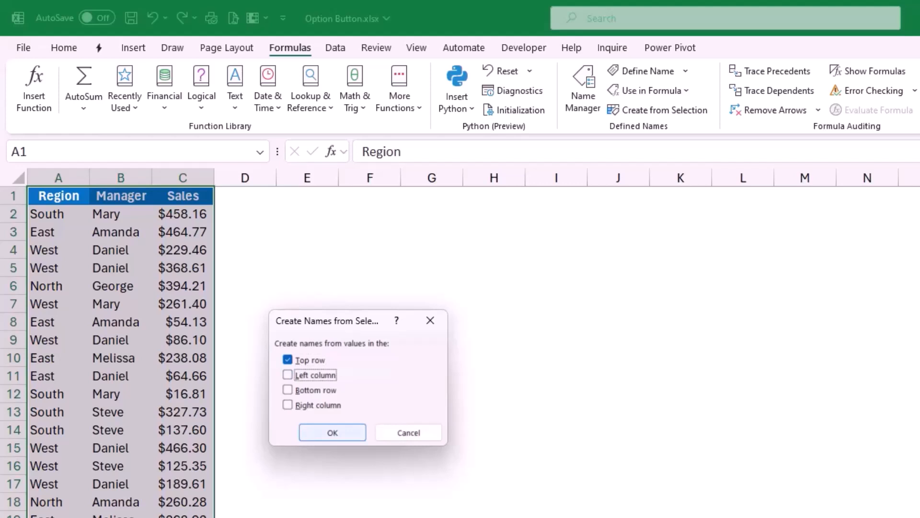
pyautogui.click(332, 432)
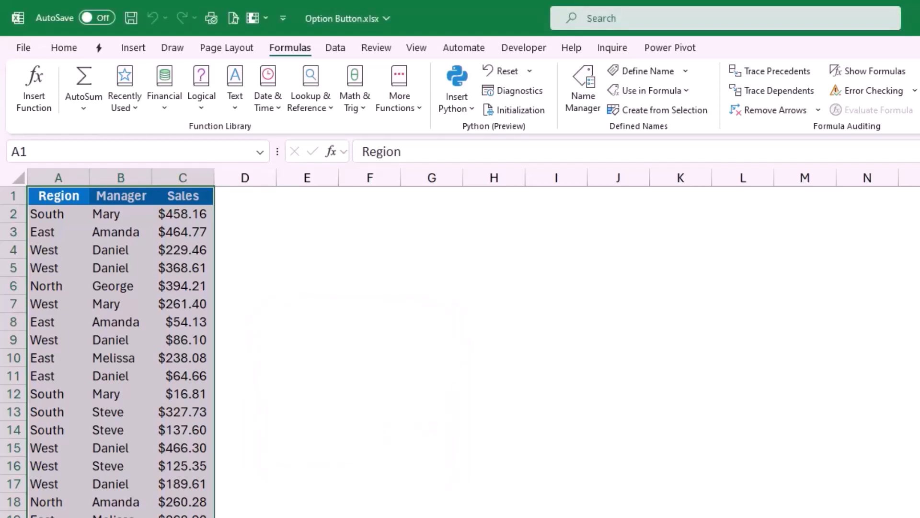
# - Go to the Manager named range to check which cells it covers
pyautogui.click(260, 152)
pyautogui.click(36, 172)
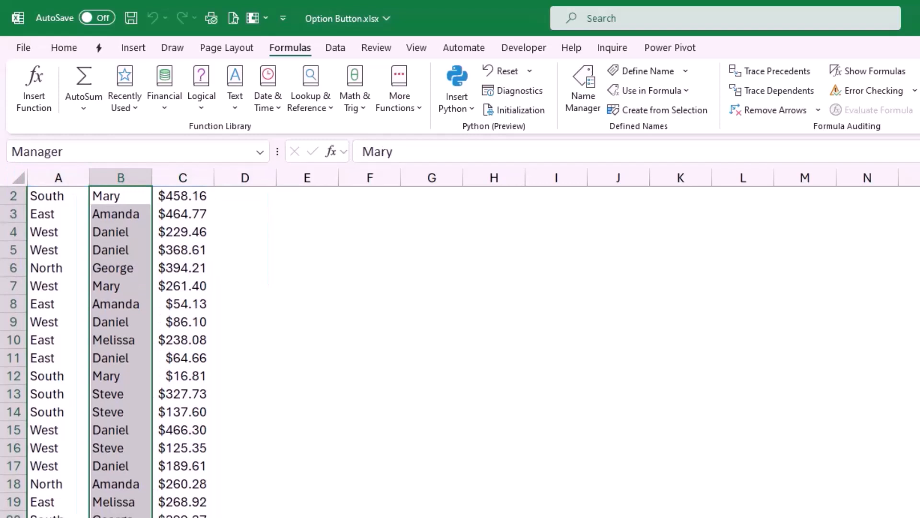
pyautogui.scroll(1, 307, 352)
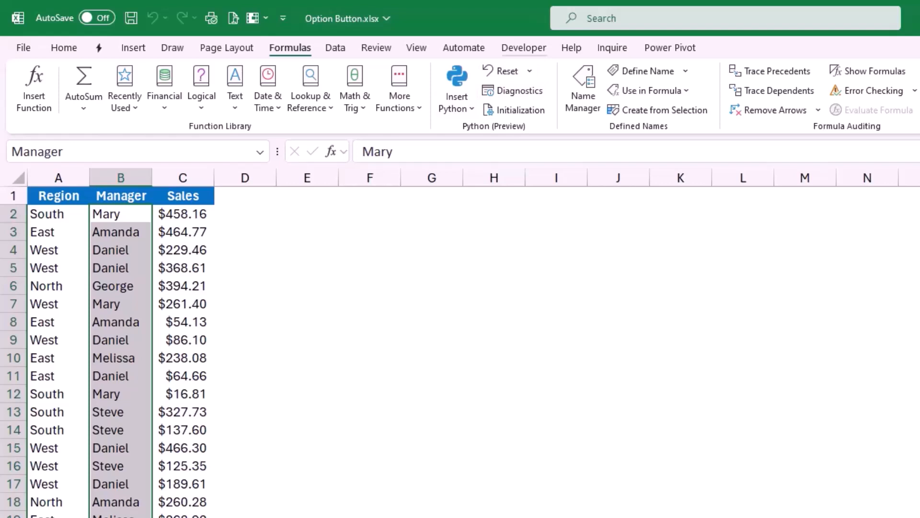
# - Insert an option button form control on the empty area beside the data, around columns E and F
pyautogui.click(524, 47)
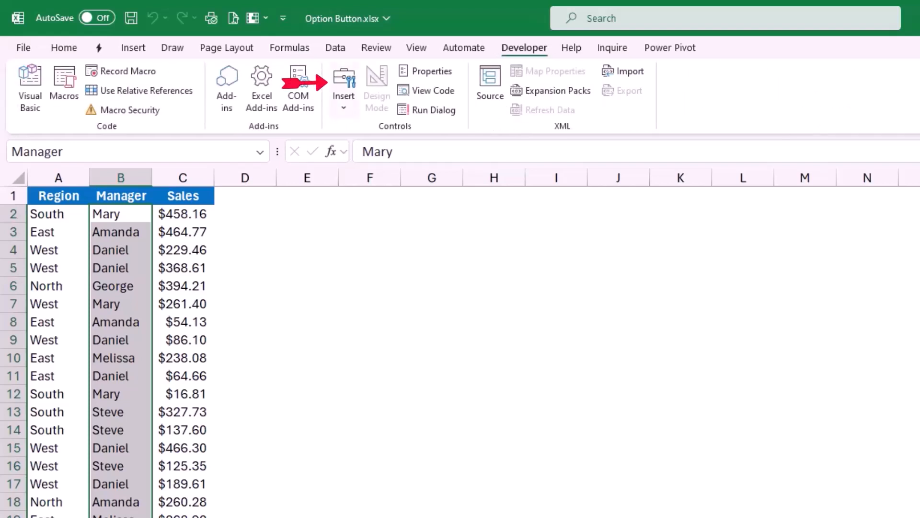
pyautogui.click(344, 87)
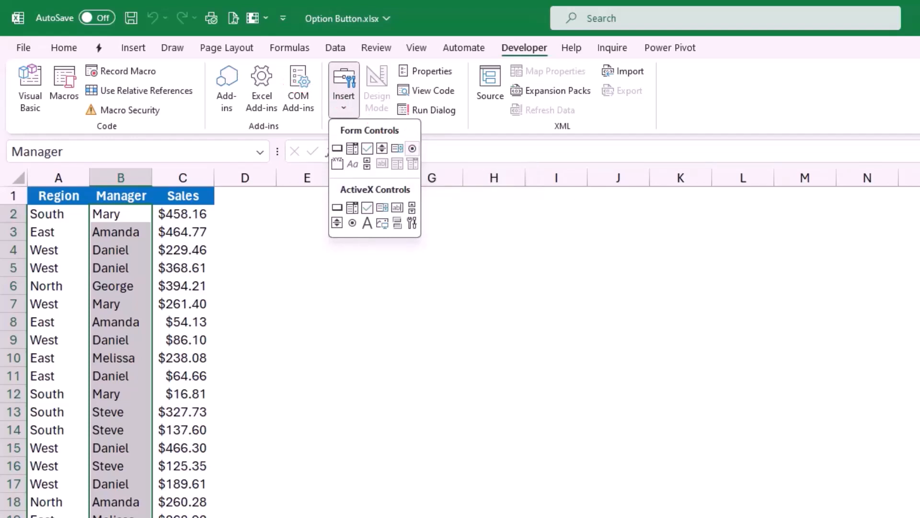
pyautogui.click(412, 149)
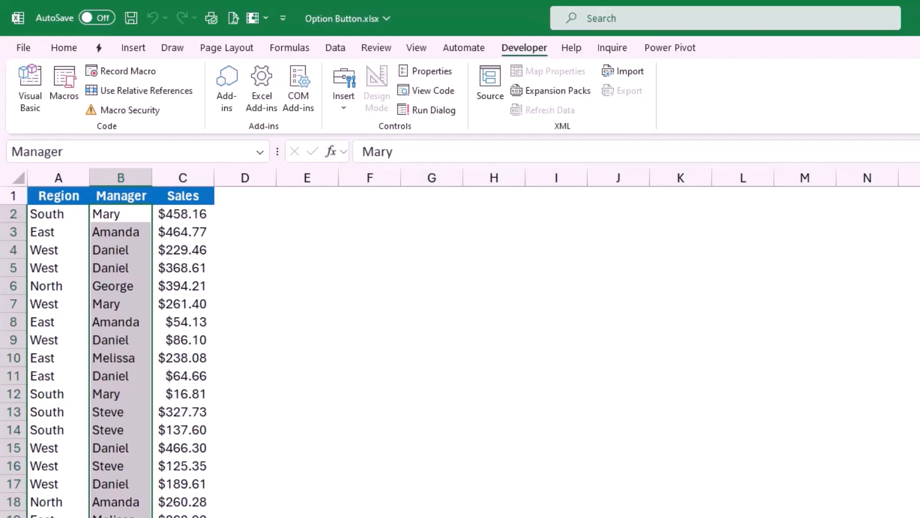
pyautogui.click(298, 363)
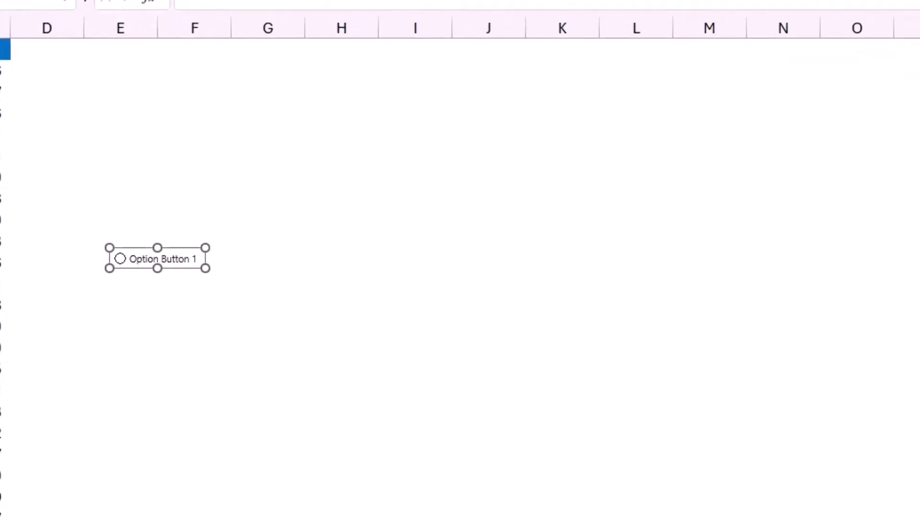
# - Replace the option button's label with East
pyautogui.rightClick(183, 251)
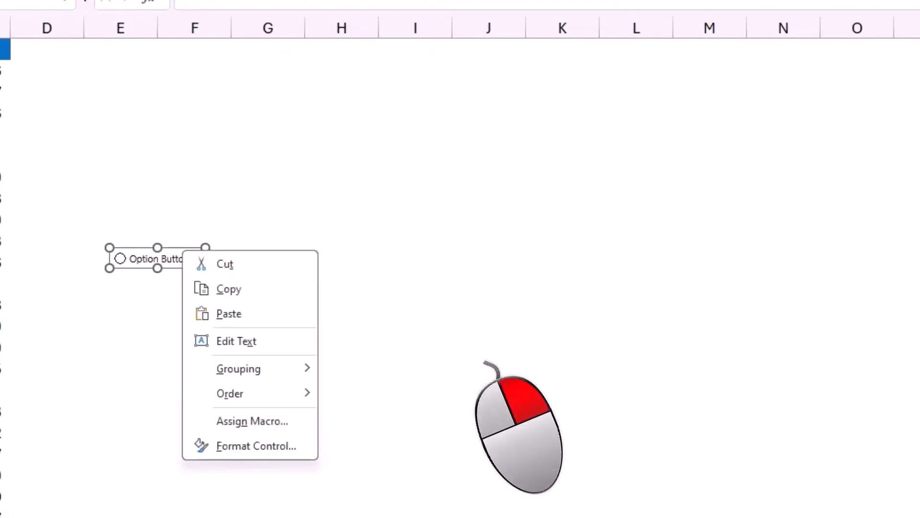
pyautogui.click(236, 341)
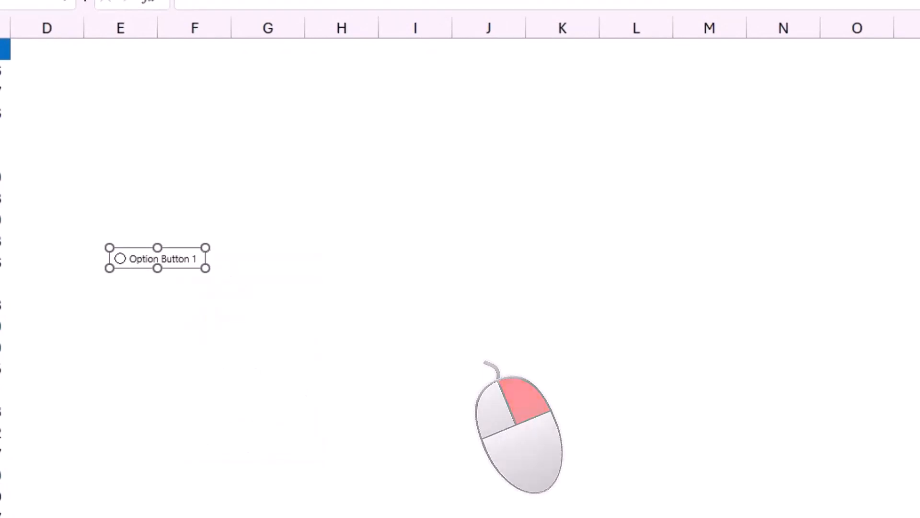
pyautogui.press('Delete')
pyautogui.press('Delete')
pyautogui.press('Delete')
pyautogui.press('Delete')
pyautogui.press('Delete')
pyautogui.press('Delete')
pyautogui.press('Delete')
pyautogui.press('Delete')
pyautogui.press('Delete')
pyautogui.press('Delete')
pyautogui.press('Delete')
pyautogui.press('Delete')
pyautogui.press('Delete')
pyautogui.press('Delete')
pyautogui.press('Delete')
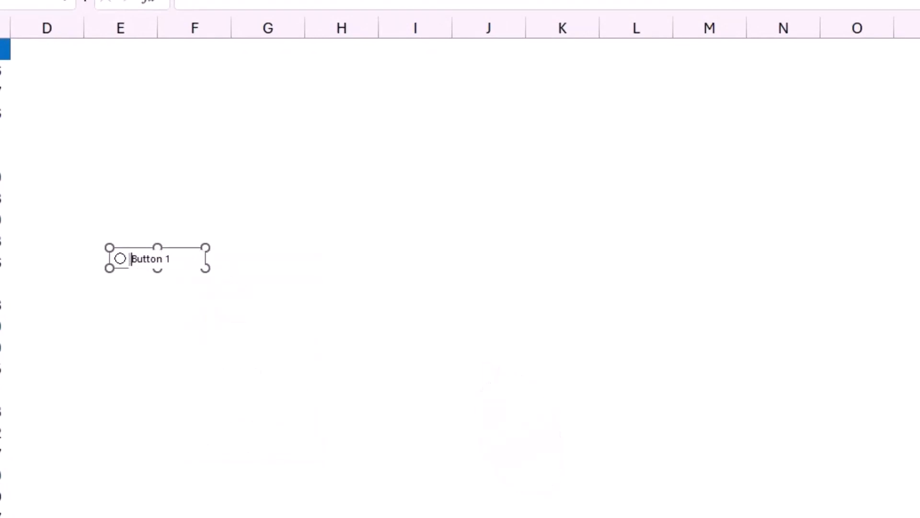
pyautogui.write('East')
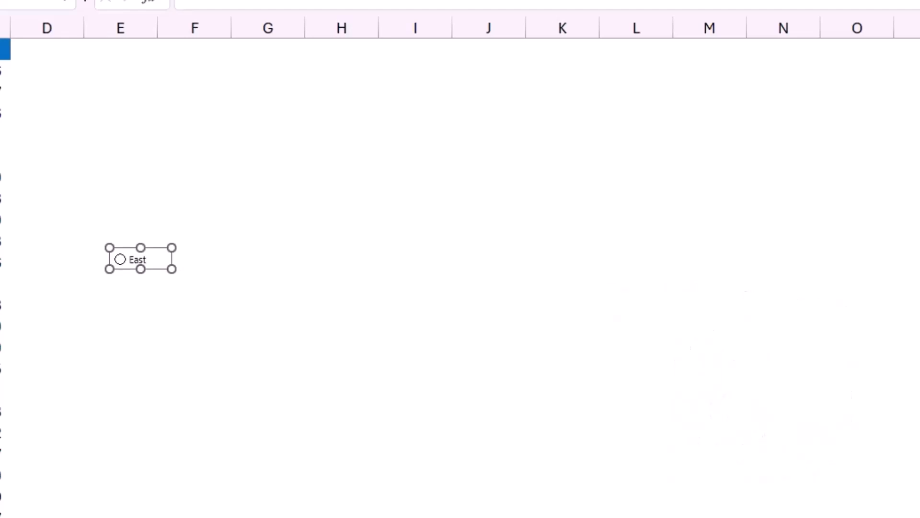
# - Duplicate the East option button three times in a row and relabel the copies West, North and South
pyautogui.moveTo(140, 259); pyautogui.dragTo(224, 259)
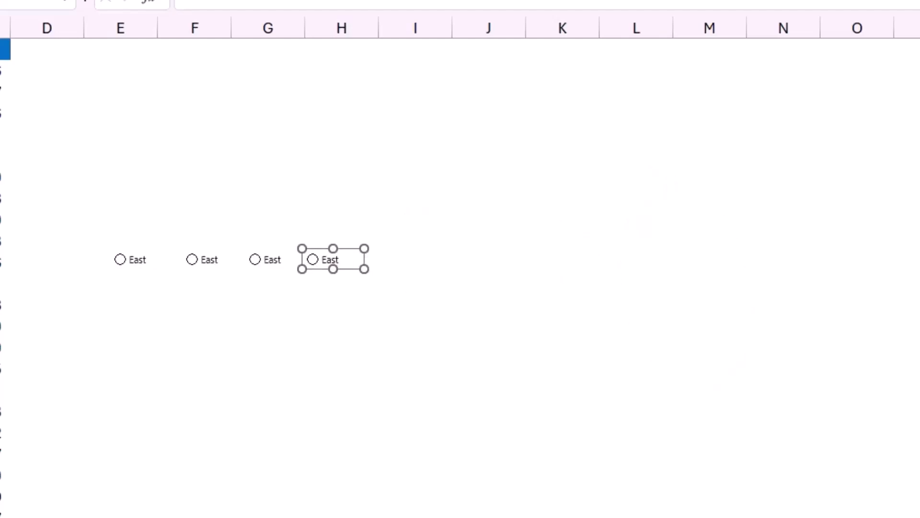
pyautogui.click(194, 283)
pyautogui.rightClick(210, 260)
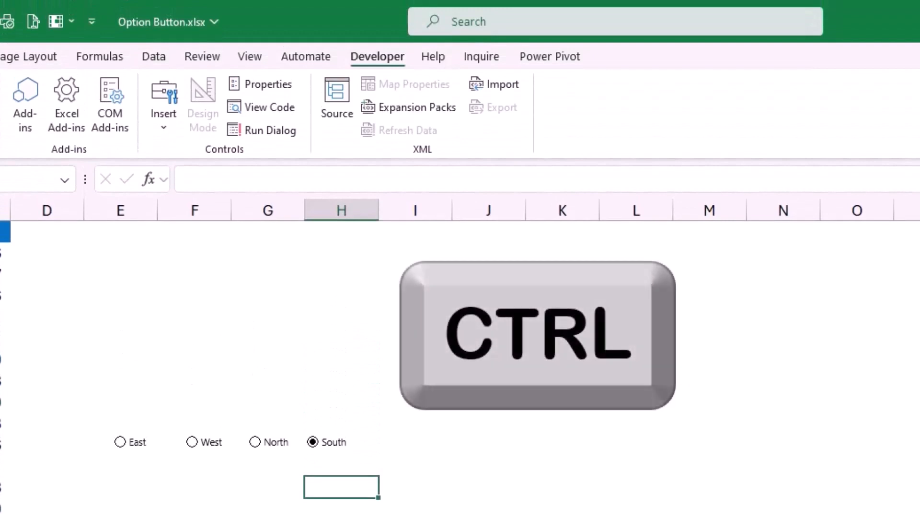
# - Link the East option button to cell H1 on the Start sheet through its control properties
pyautogui.keyDown('ctrl'); pyautogui.click(140, 442); pyautogui.keyUp('ctrl')
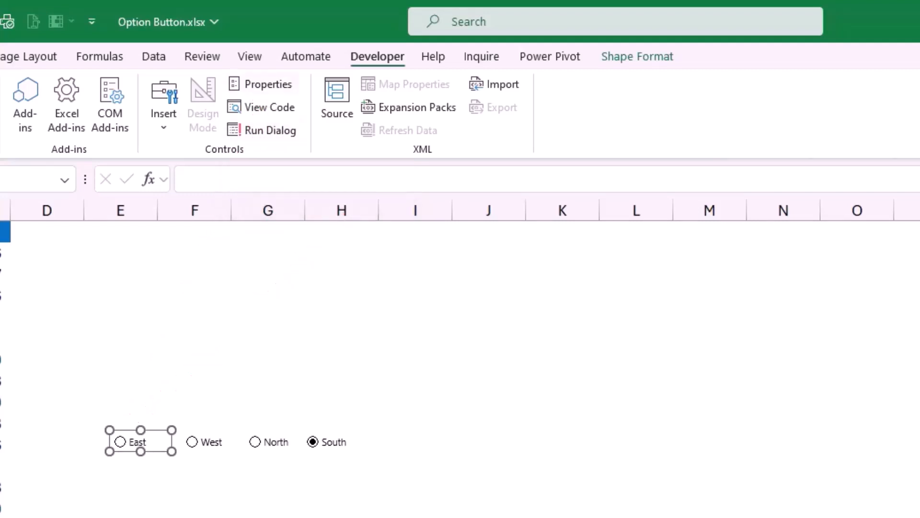
pyautogui.click(261, 84)
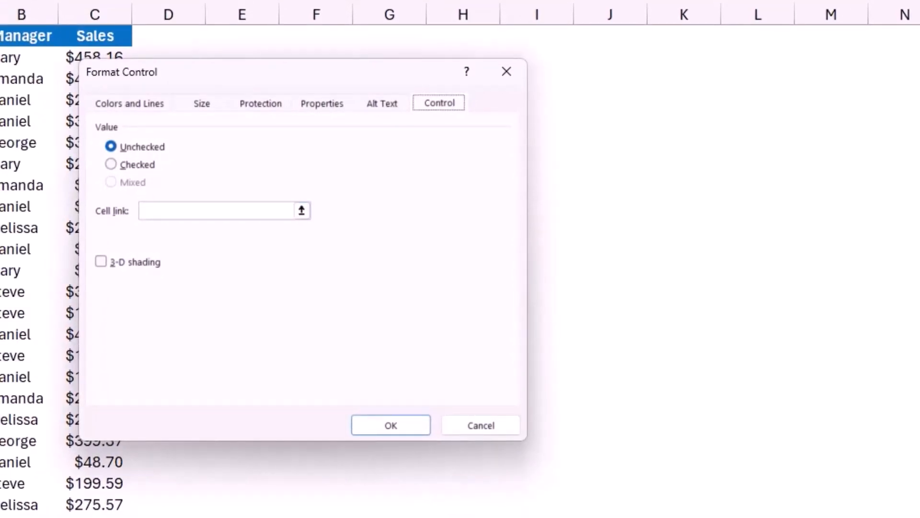
pyautogui.click(216, 210)
pyautogui.write('Demo!')
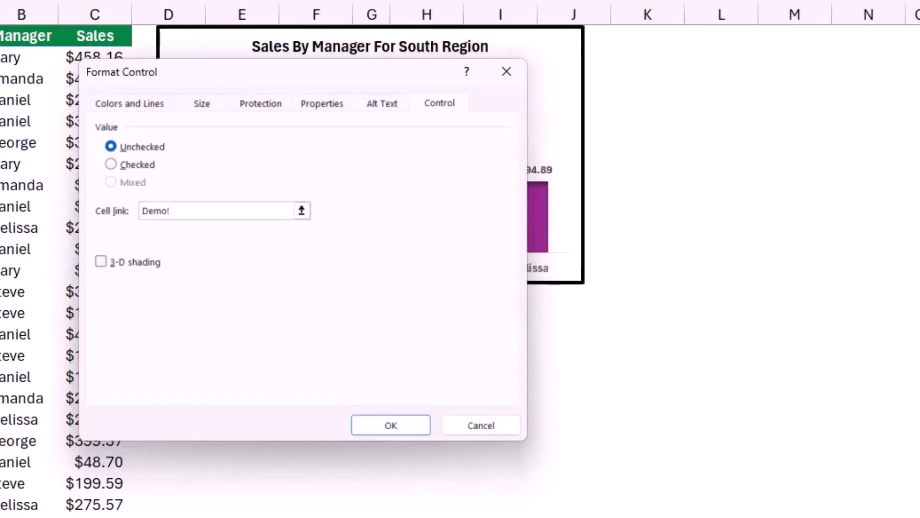
pyautogui.hotkey('ctrl', 'pagedown')
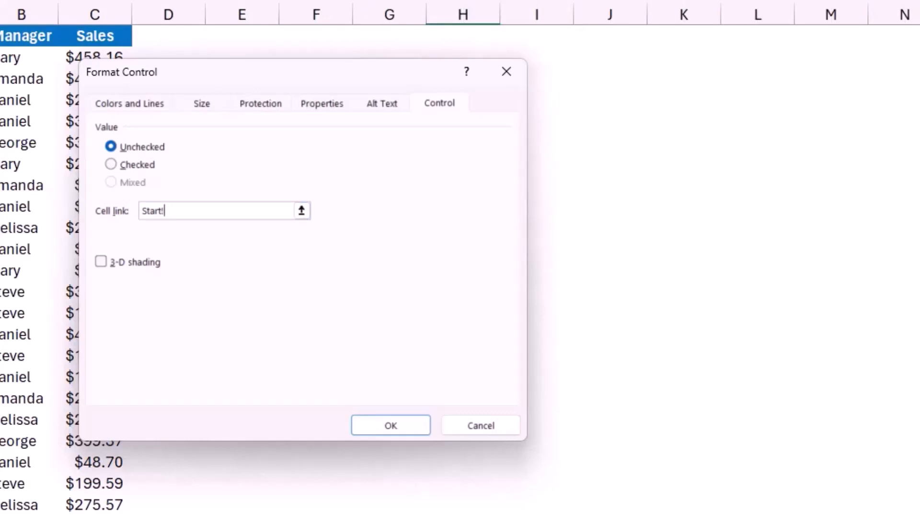
pyautogui.click(463, 35)
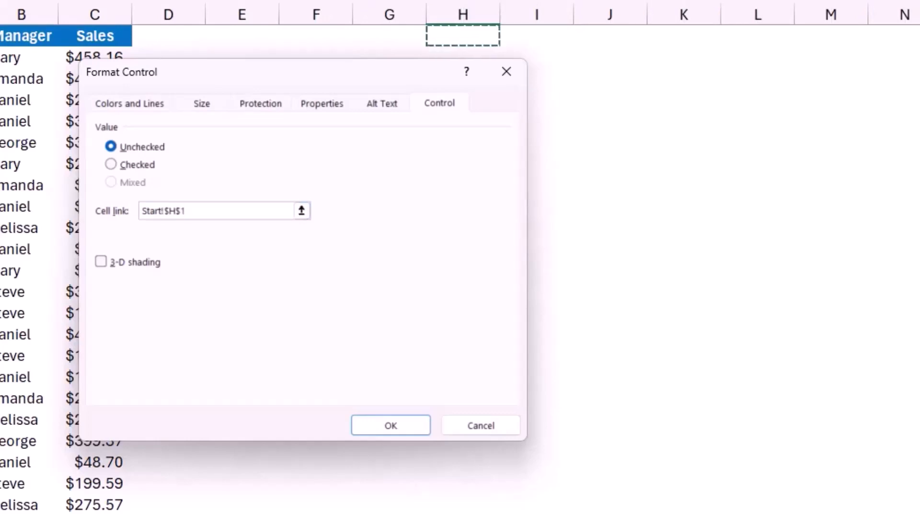
pyautogui.press('Return')
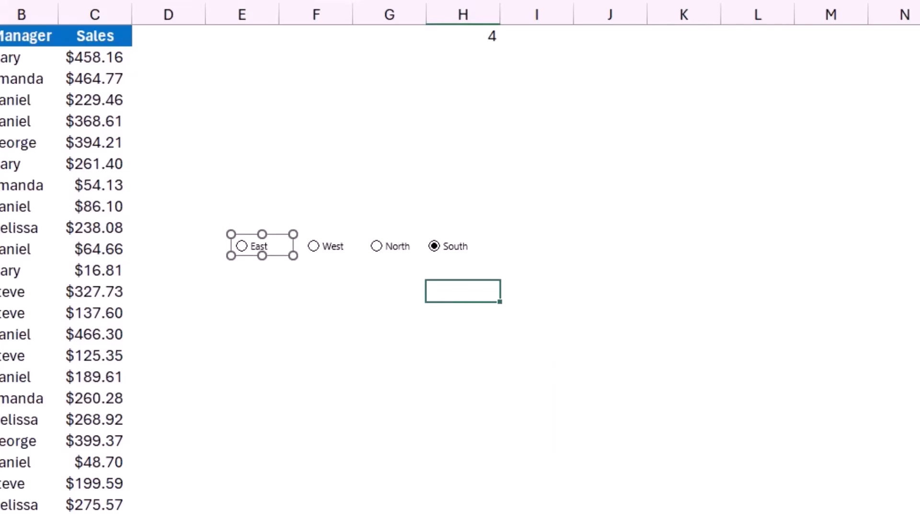
# - Test the cell link by choosing East, West, North and South in turn
pyautogui.click(316, 313)
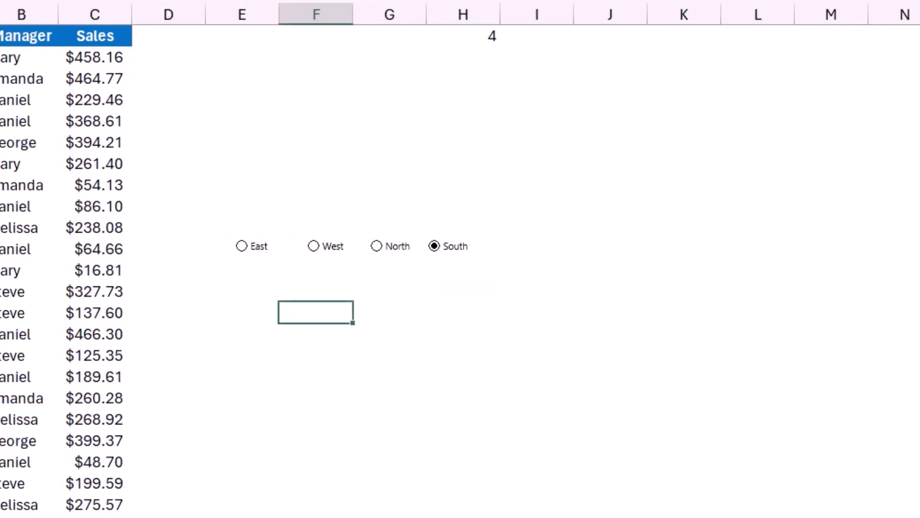
pyautogui.click(242, 245)
pyautogui.click(314, 246)
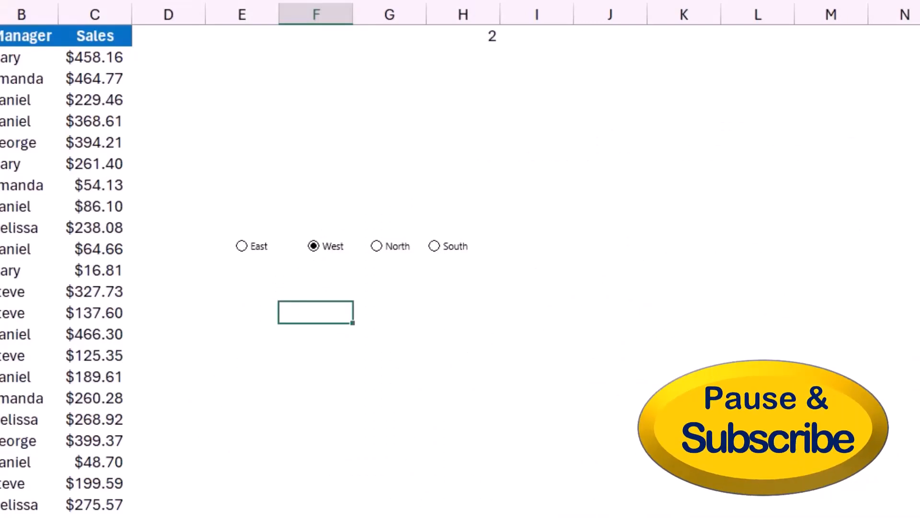
pyautogui.click(377, 246)
pyautogui.click(435, 246)
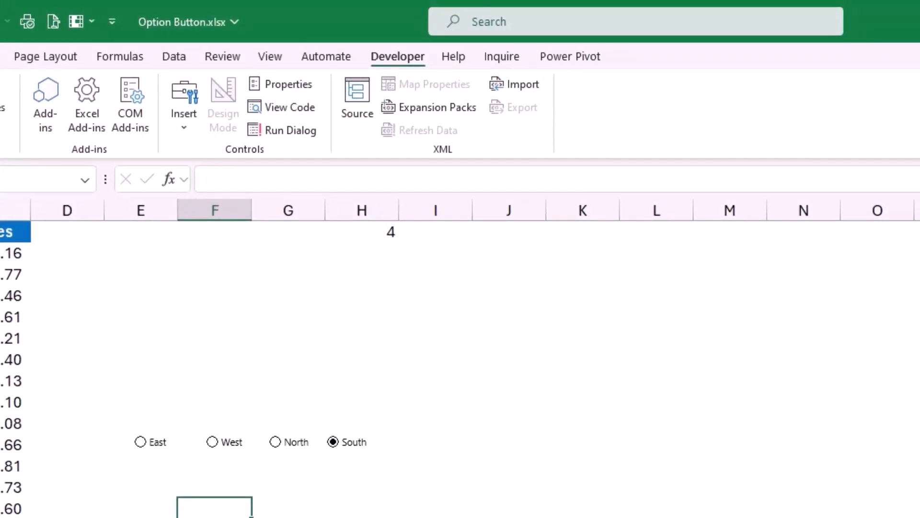
# - Select all four region option buttons and distribute them horizontally
pyautogui.keyDown('ctrl'); pyautogui.click(153, 441); pyautogui.keyUp('ctrl')
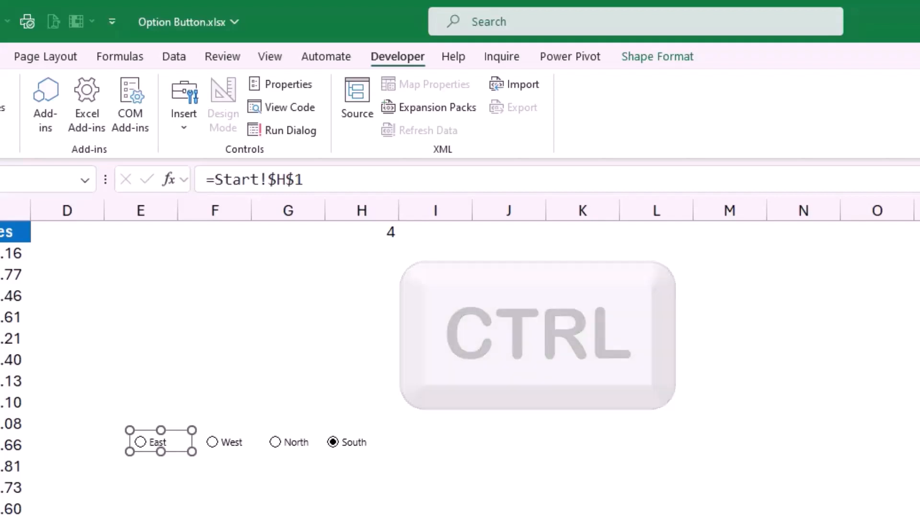
pyautogui.keyDown('ctrl'); pyautogui.click(231, 441); pyautogui.keyUp('ctrl')
pyautogui.keyDown('ctrl'); pyautogui.click(295, 441); pyautogui.keyUp('ctrl')
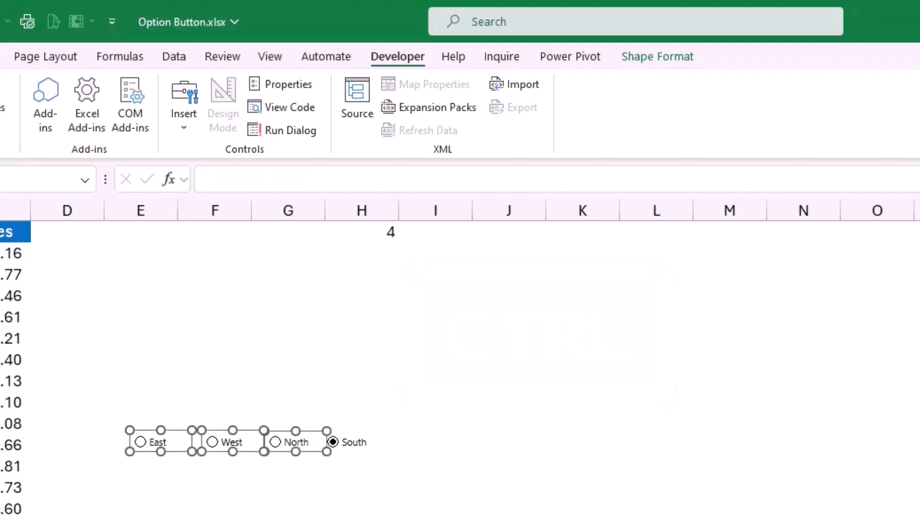
pyautogui.keyDown('ctrl'); pyautogui.click(354, 441); pyautogui.keyUp('ctrl')
pyautogui.click(658, 56)
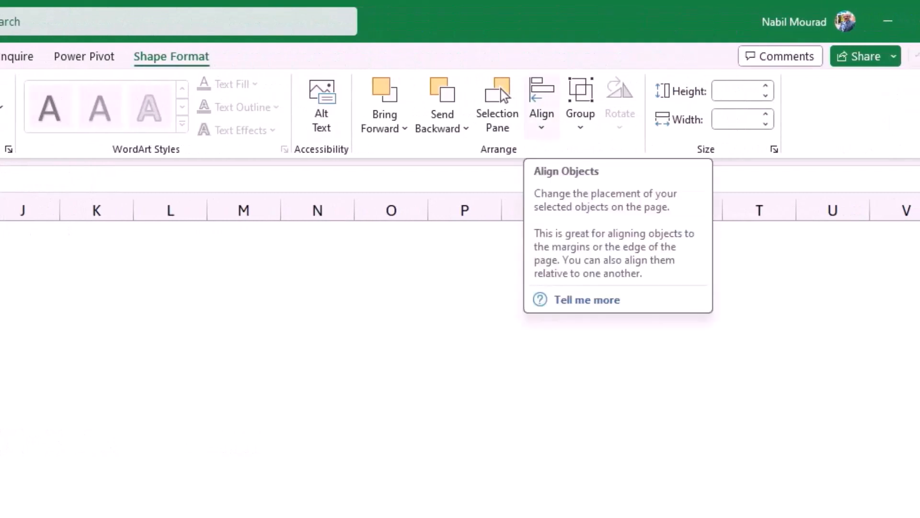
pyautogui.click(541, 105)
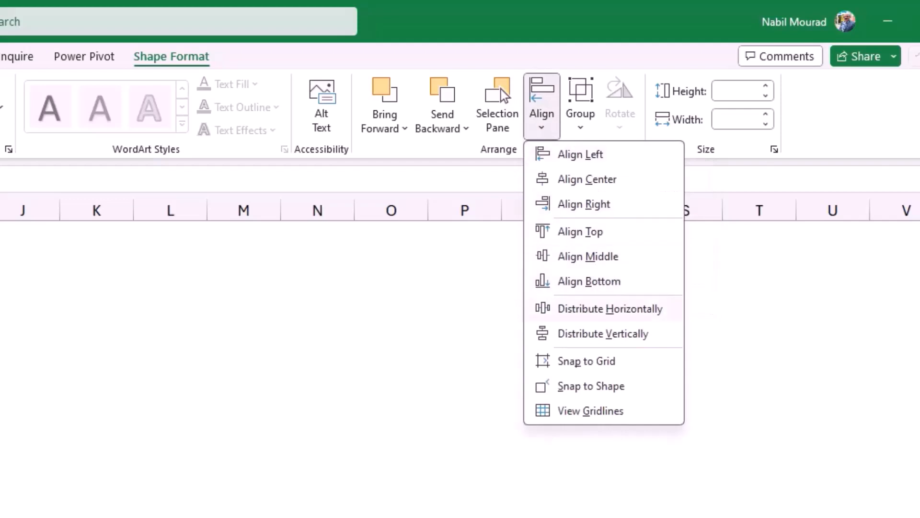
pyautogui.click(609, 308)
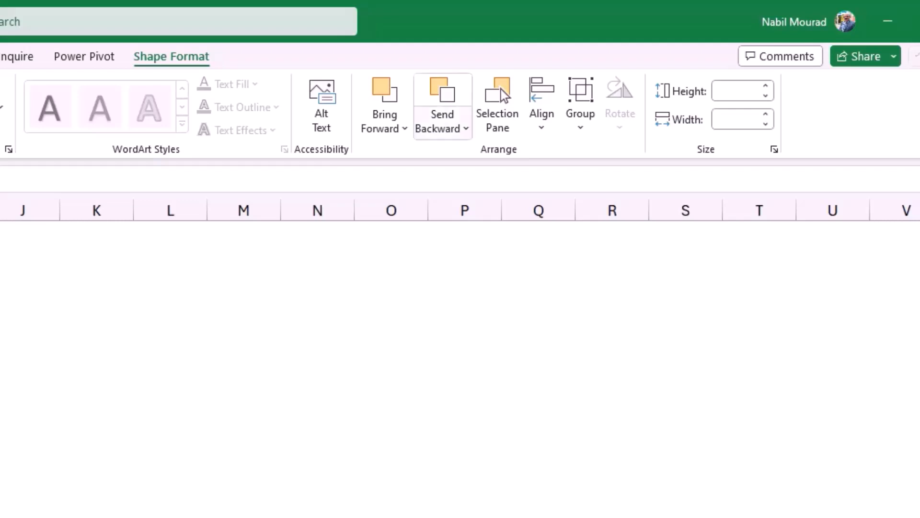
# - Group the East, West, North and South option buttons into one object
pyautogui.click(580, 110)
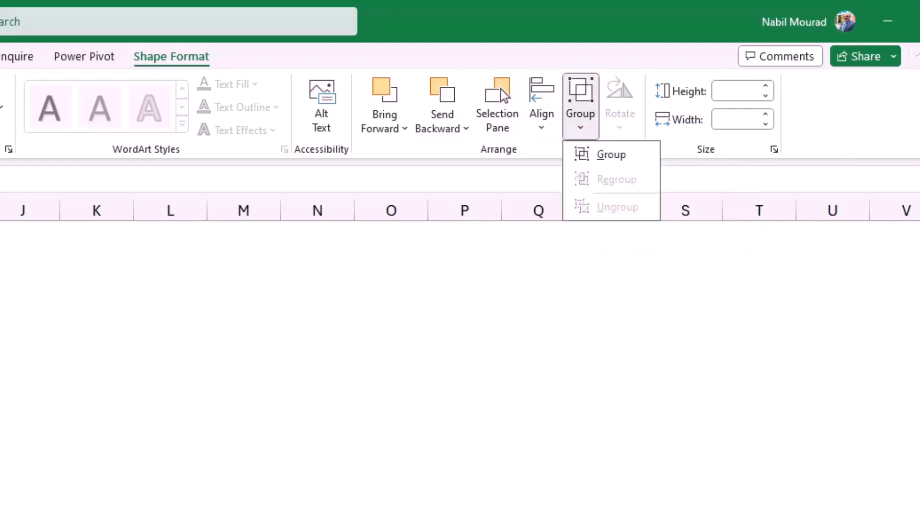
pyautogui.click(624, 154)
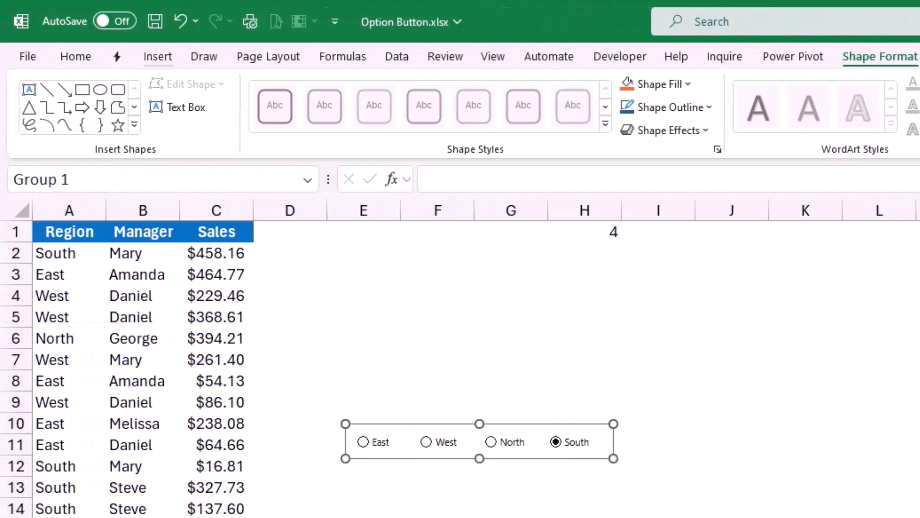
# - Draw a rounded rectangle below the option buttons, slightly wider than their group, and make its corners fully rounded
pyautogui.click(158, 56)
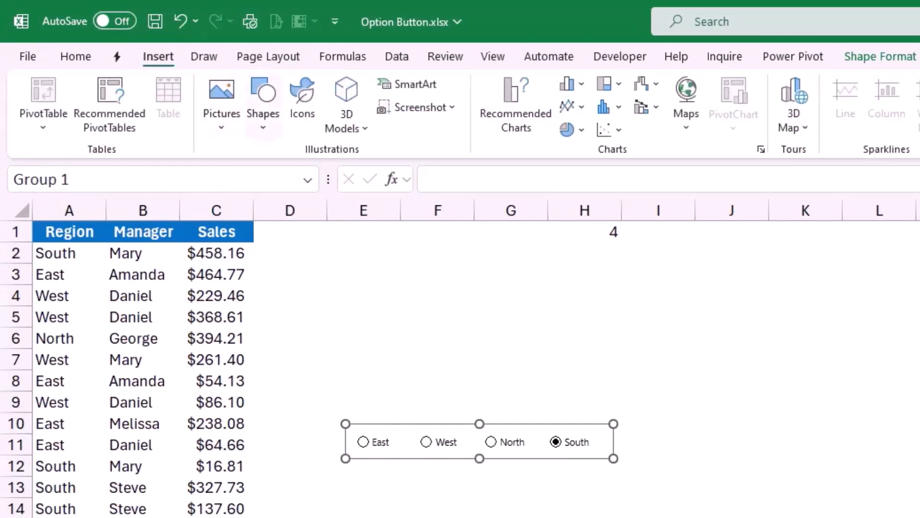
pyautogui.click(263, 103)
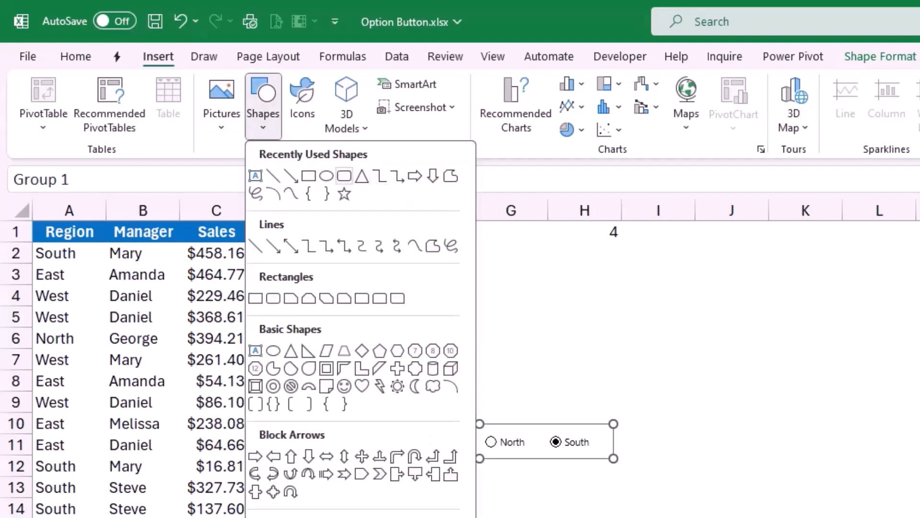
pyautogui.click(344, 176)
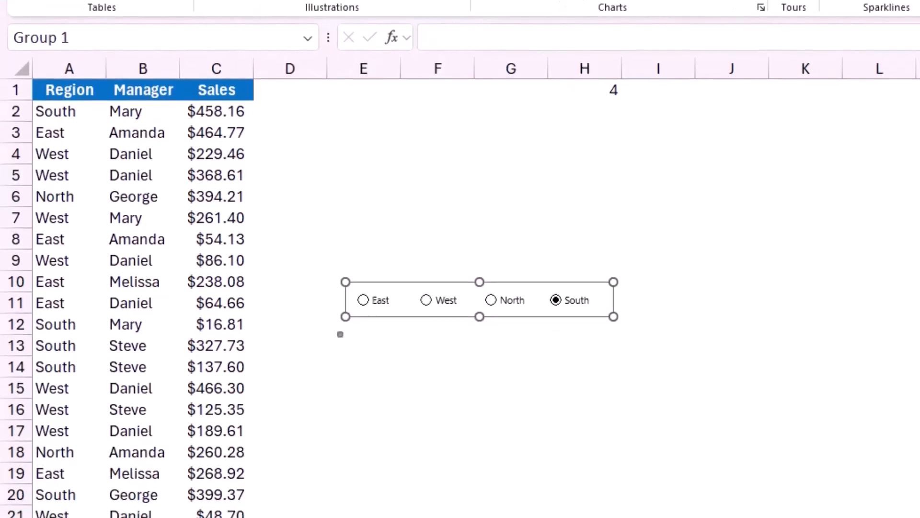
pyautogui.moveTo(337, 474); pyautogui.dragTo(620, 517)
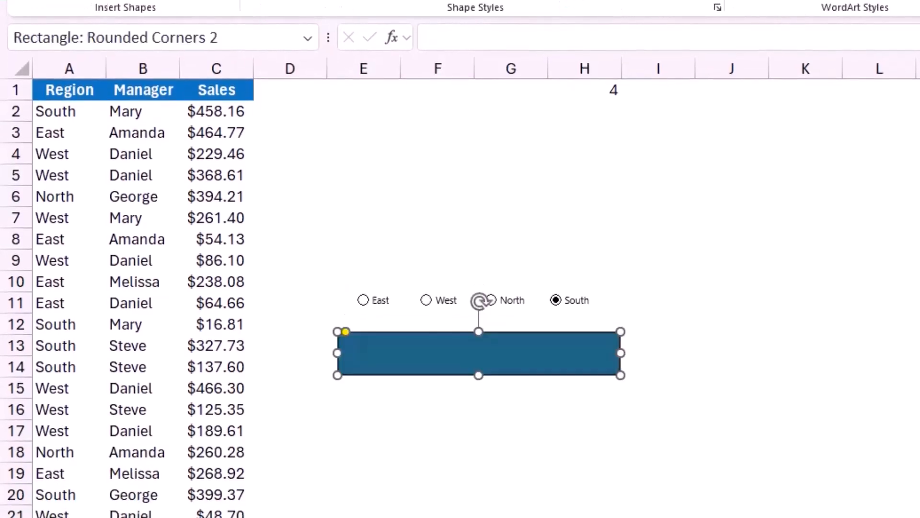
pyautogui.moveTo(345, 331); pyautogui.dragTo(355, 331)
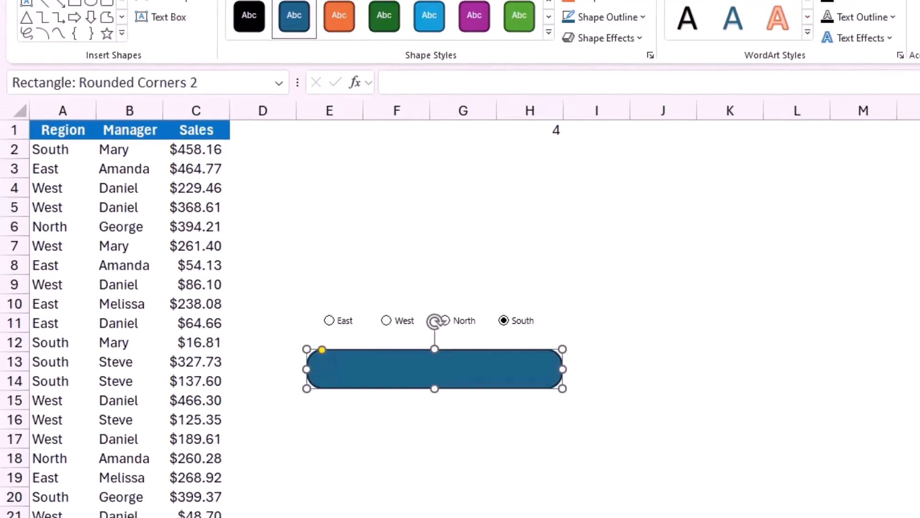
# - Fill the rounded rectangle with white and give it an inner shadow
pyautogui.click(515, 66)
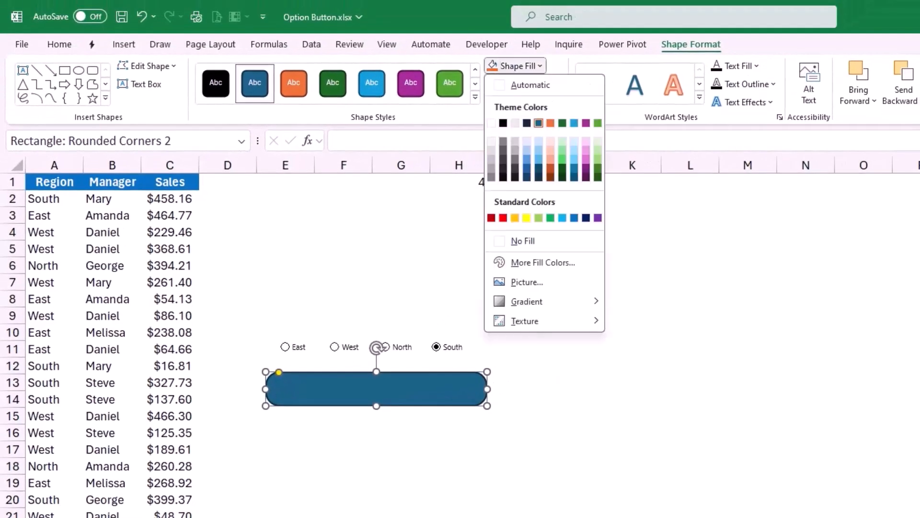
pyautogui.click(491, 123)
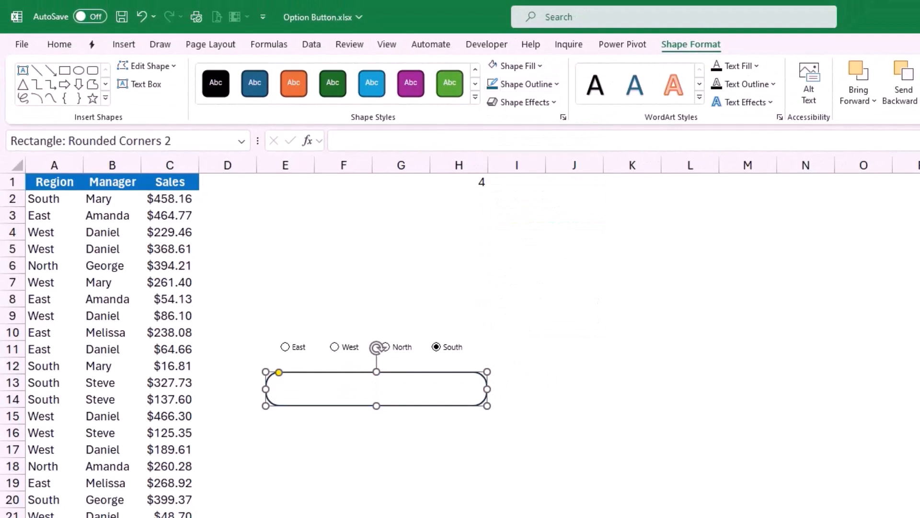
pyautogui.click(522, 102)
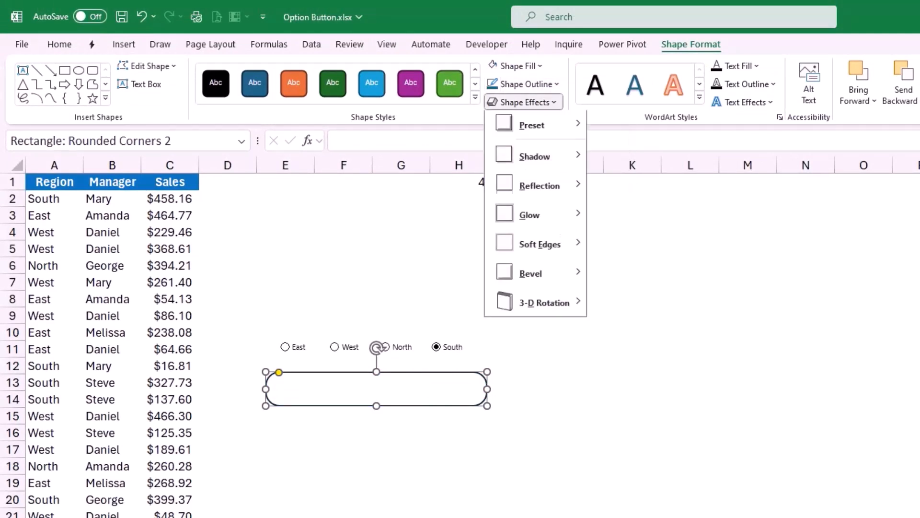
pyautogui.moveTo(535, 159)
pyautogui.click(606, 393)
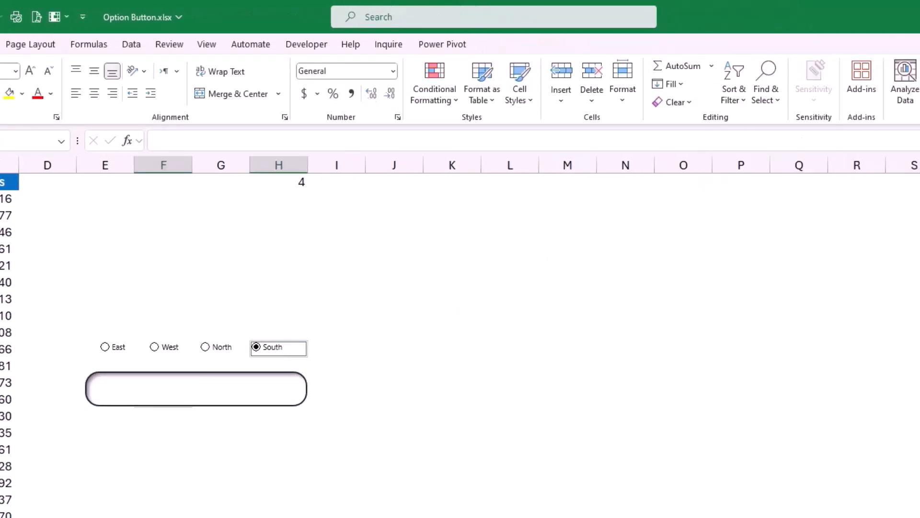
# - Select the option button group and the rounded rectangle together and align both by center and by middle
pyautogui.click(394, 482)
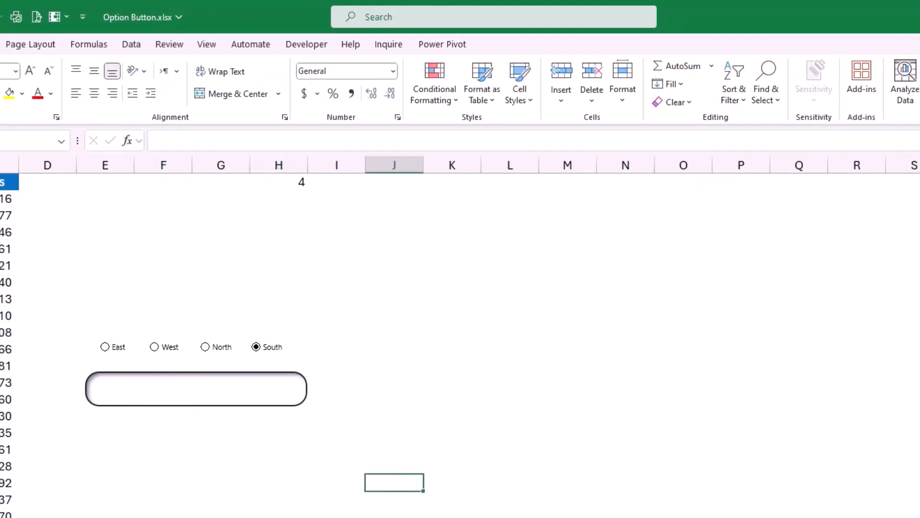
pyautogui.keyDown('ctrl'); pyautogui.click(278, 365); pyautogui.keyUp('ctrl')
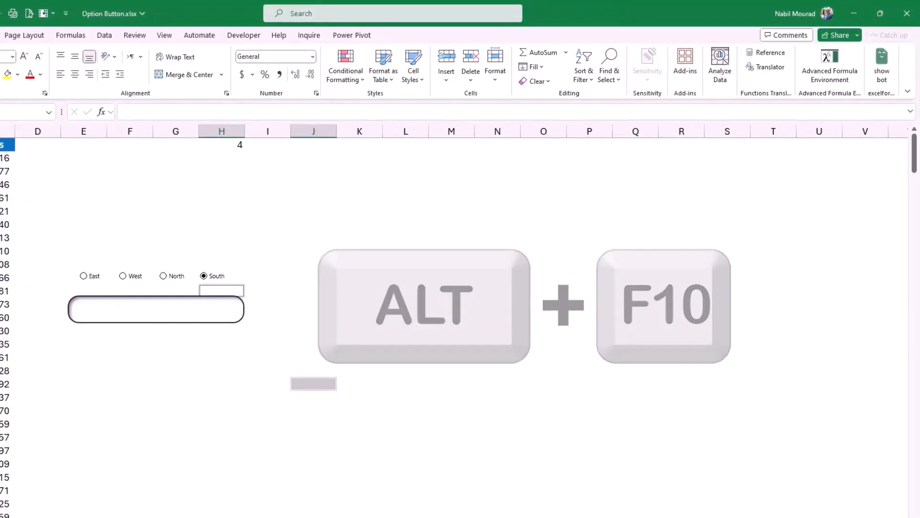
pyautogui.hotkey('alt', 'F10')
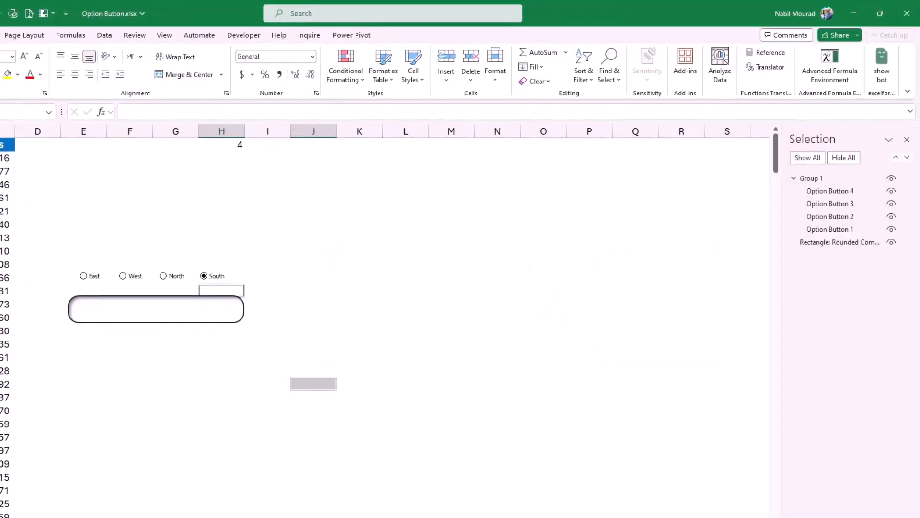
pyautogui.click(812, 178)
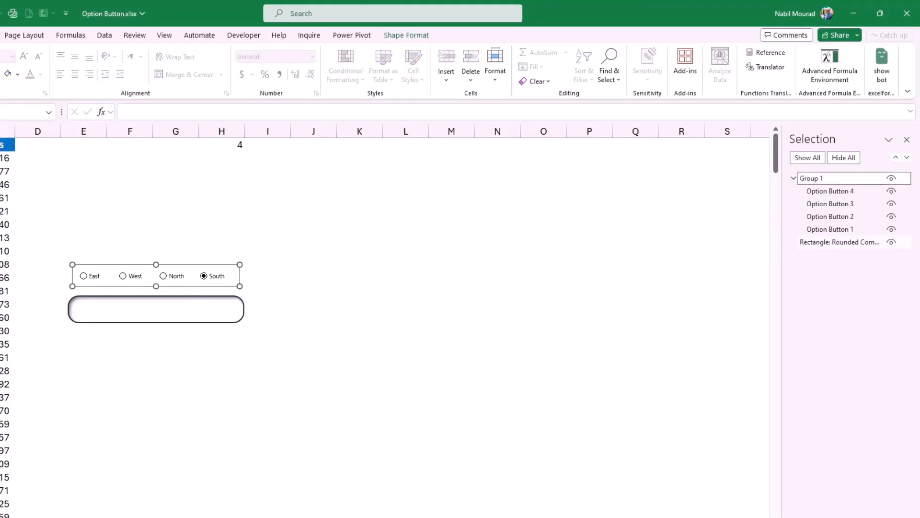
pyautogui.keyDown('ctrl'); pyautogui.click(840, 242); pyautogui.keyUp('ctrl')
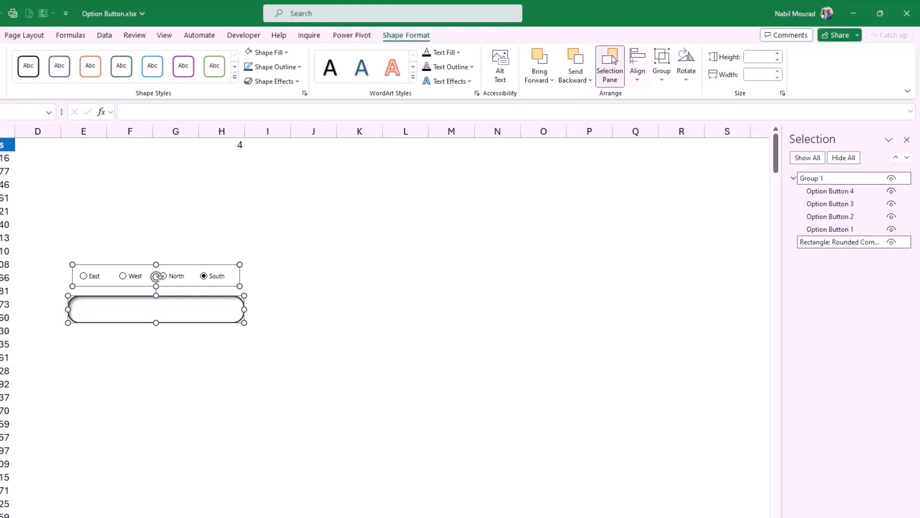
pyautogui.click(637, 67)
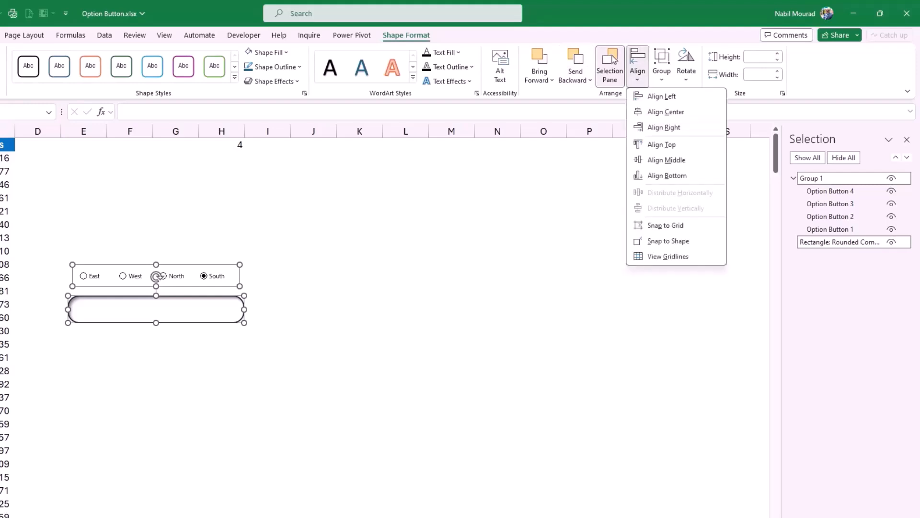
pyautogui.click(658, 112)
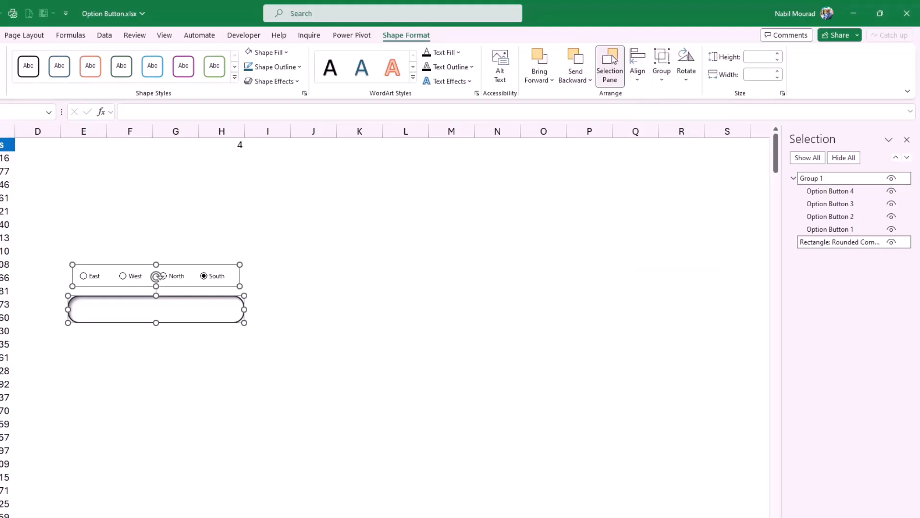
pyautogui.click(637, 67)
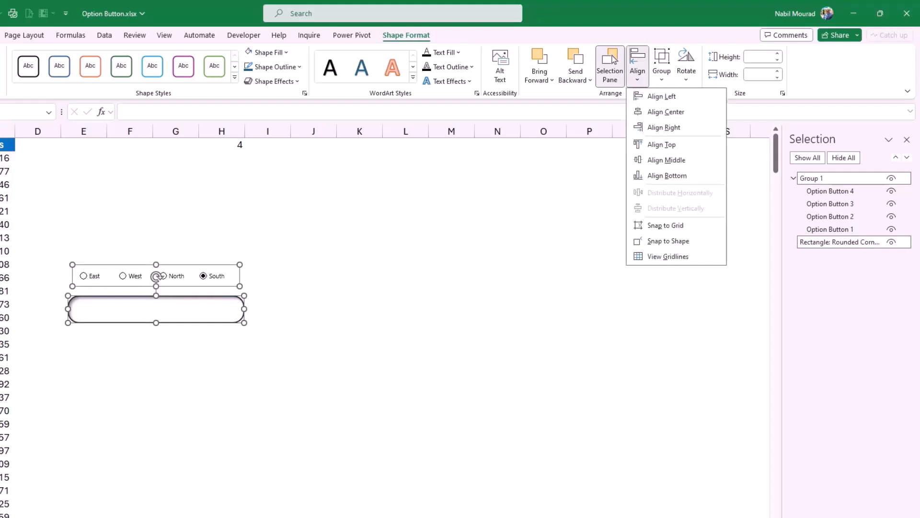
pyautogui.click(666, 160)
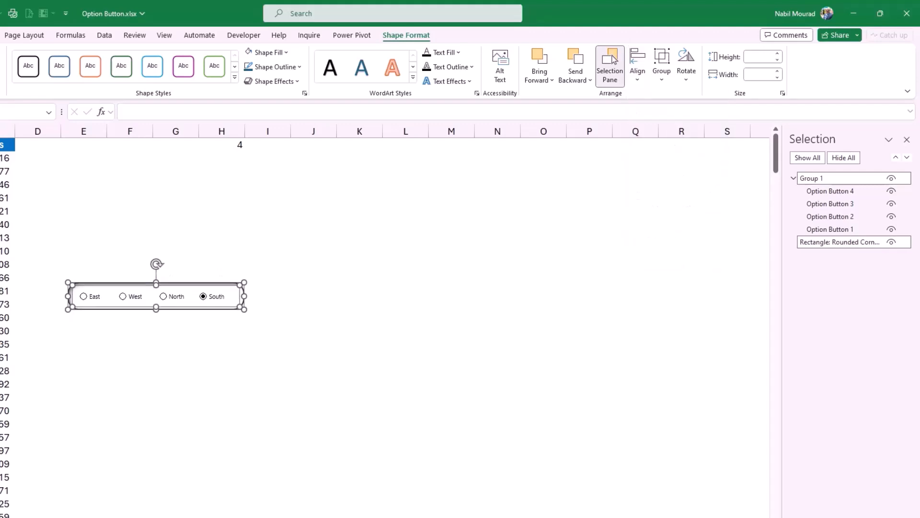
# - Group the option buttons with the rounded rectangle and move the combined object down about one row
pyautogui.click(662, 71)
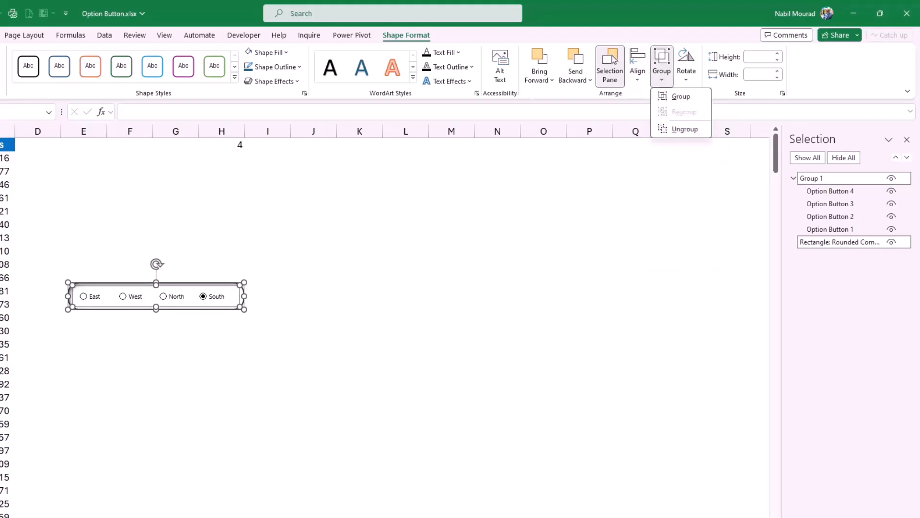
pyautogui.click(681, 97)
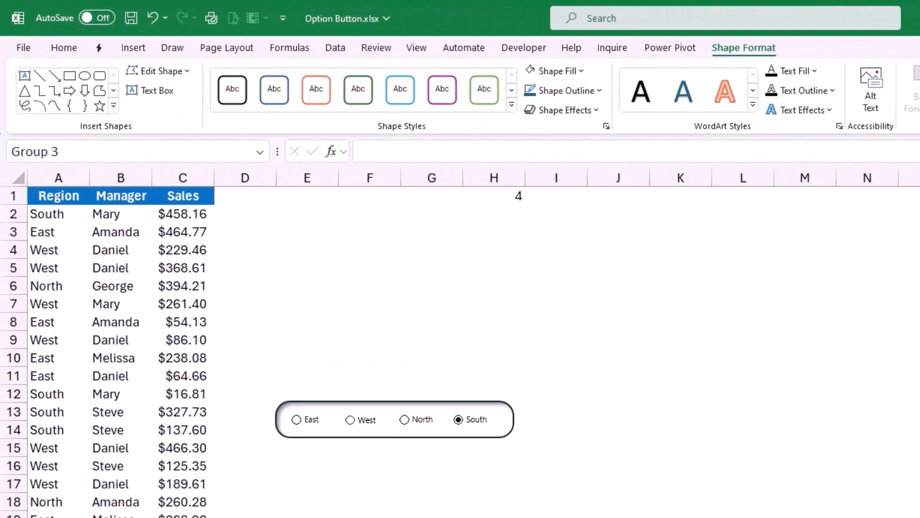
pyautogui.moveTo(395, 403); pyautogui.dragTo(388, 421)
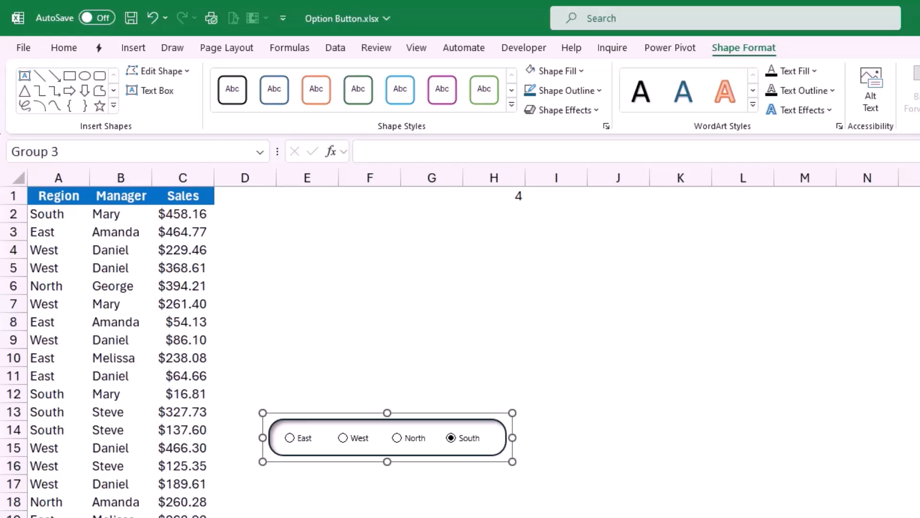
# - Expand the formula bar and start a LET formula in E1 that defines A as B1:C1, ending with a line break
pyautogui.click(307, 195)
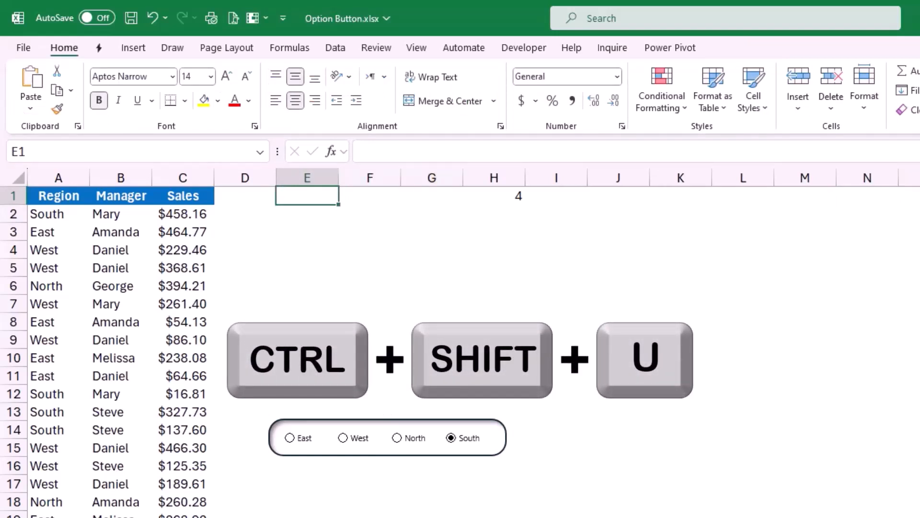
pyautogui.hotkey('ctrl', 'shift', 'u')
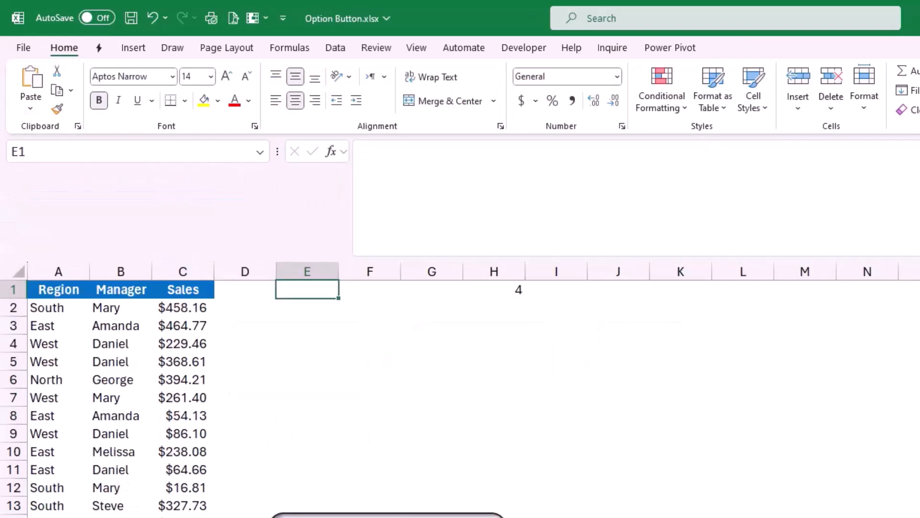
pyautogui.click(379, 192)
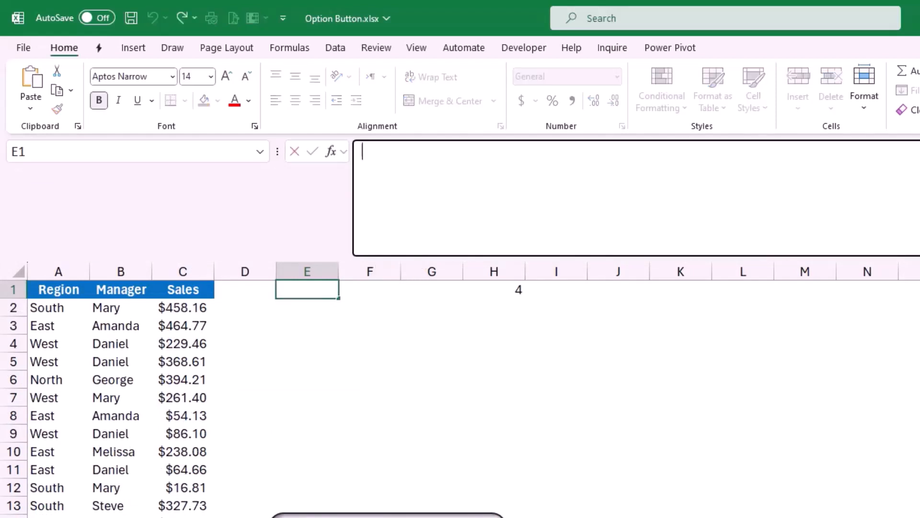
pyautogui.write('=l')
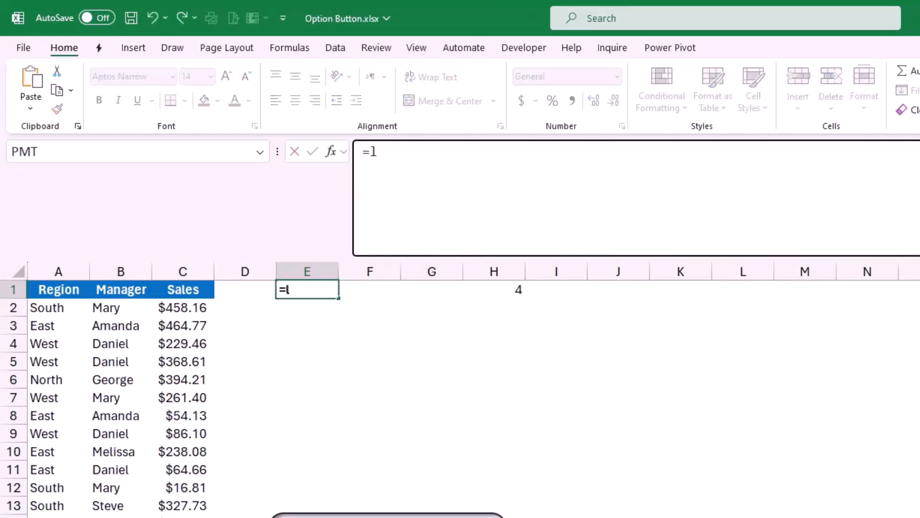
pyautogui.write('et')
pyautogui.press('Tab')
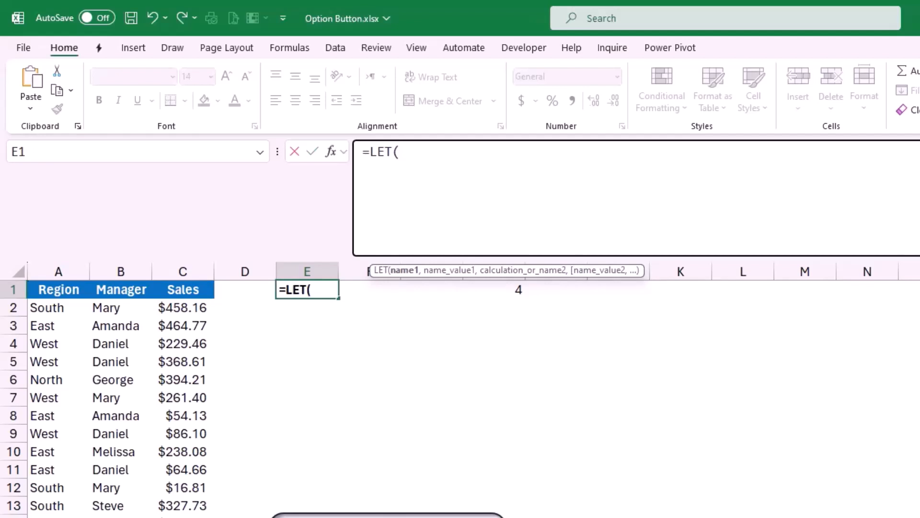
pyautogui.write('A,')
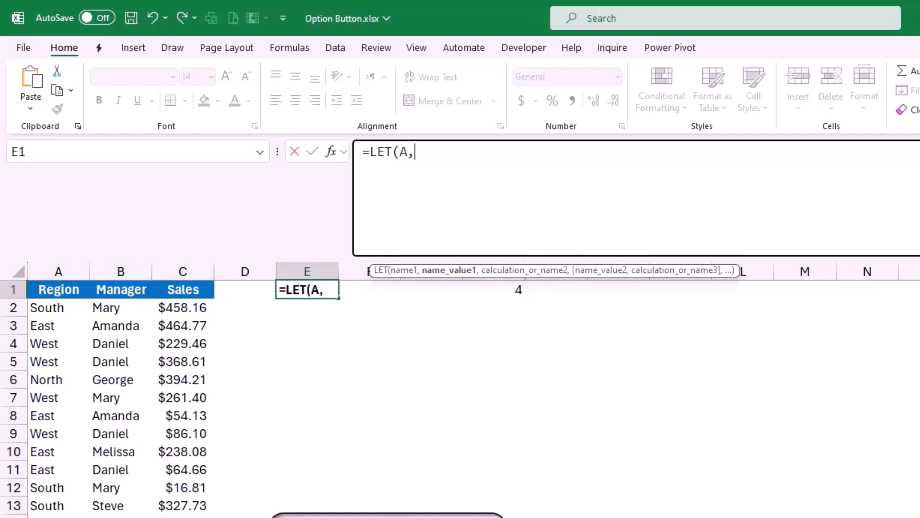
pyautogui.moveTo(105, 289); pyautogui.dragTo(202, 290)
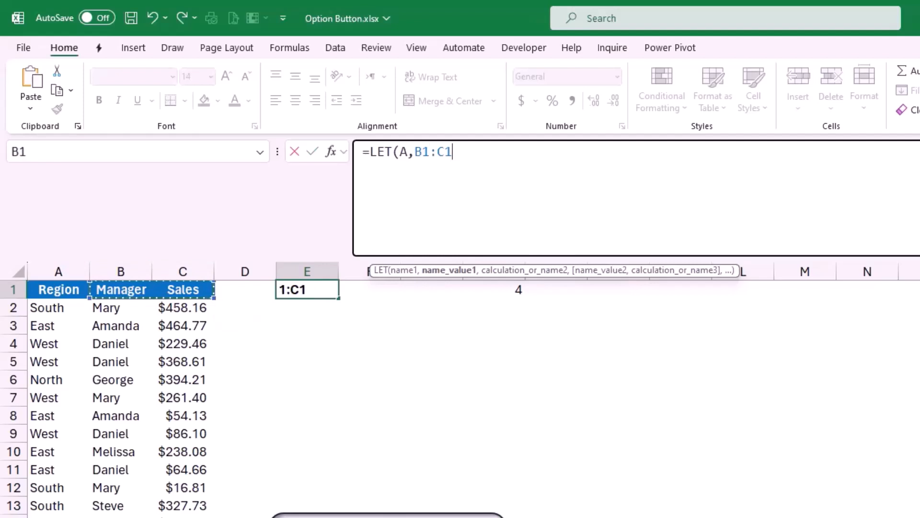
pyautogui.write(',')
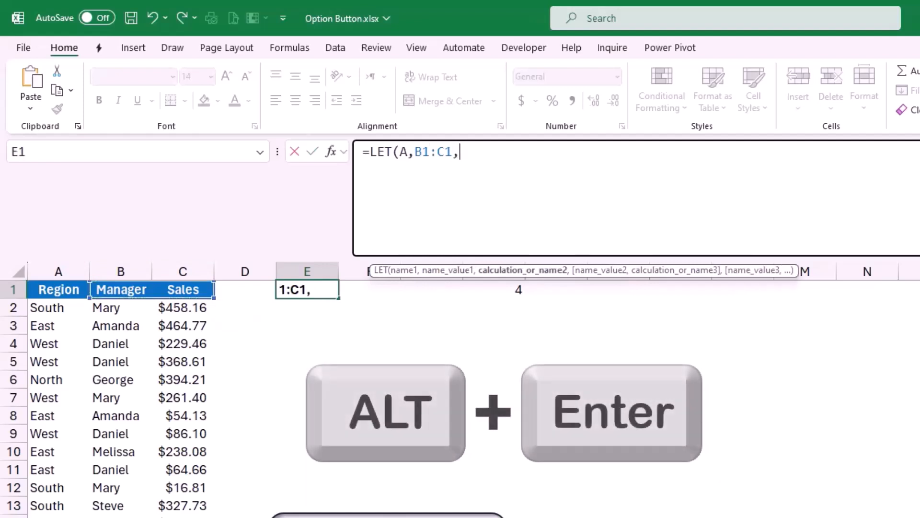
pyautogui.hotkey('alt', 'Return')
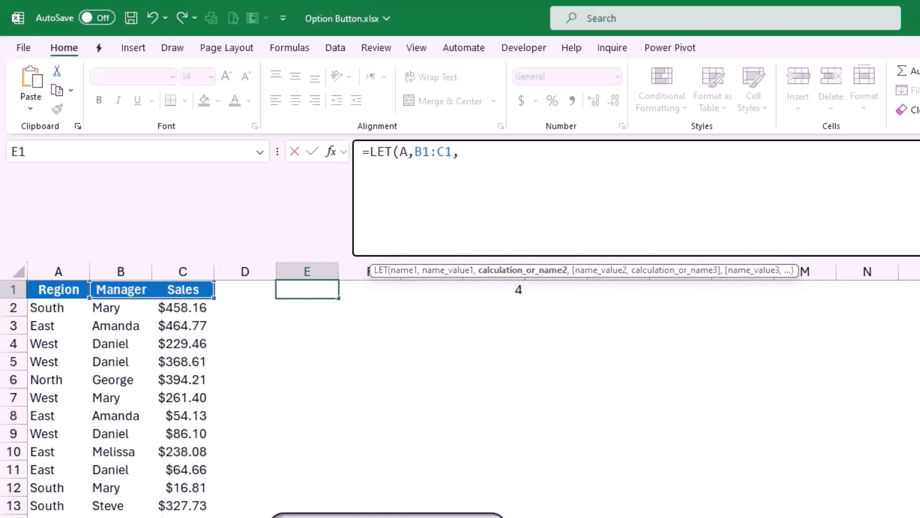
# - Define B in the LET formula as CHOOSE(H1, "East","West","North","South"), ending with a comma and a line break
pyautogui.write('B,')
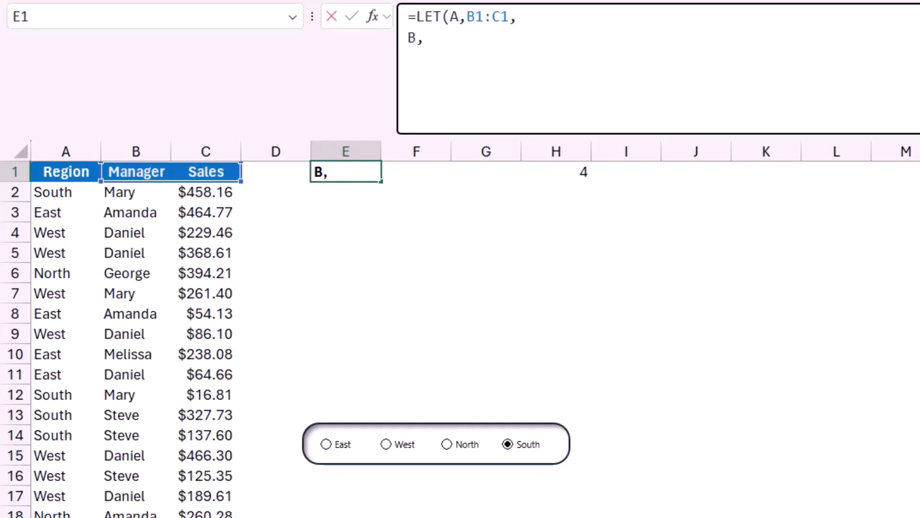
pyautogui.write('choo')
pyautogui.press('Tab')
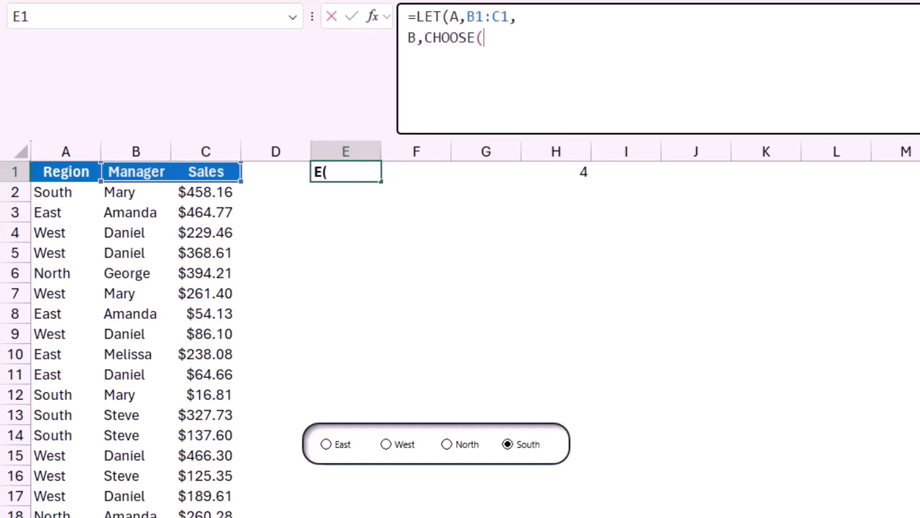
pyautogui.click(556, 171)
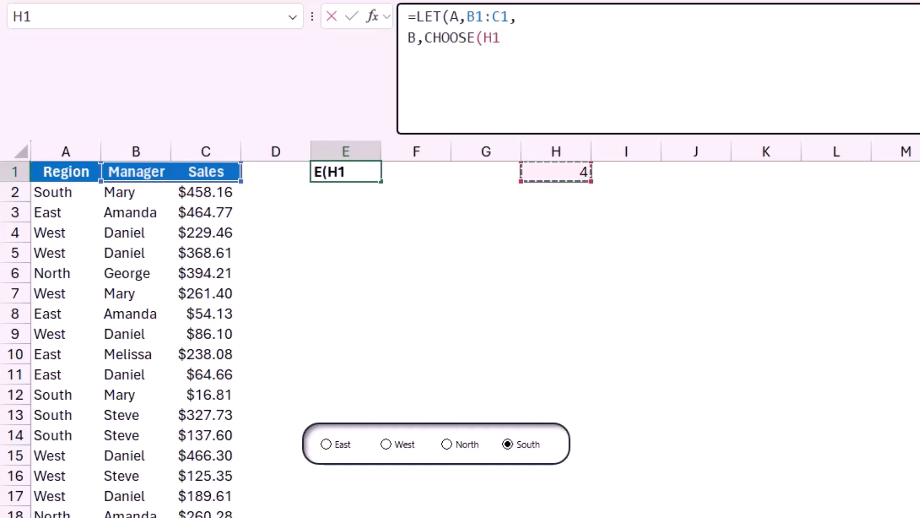
pyautogui.write(',')
pyautogui.hotkey('ctrl', 'v')
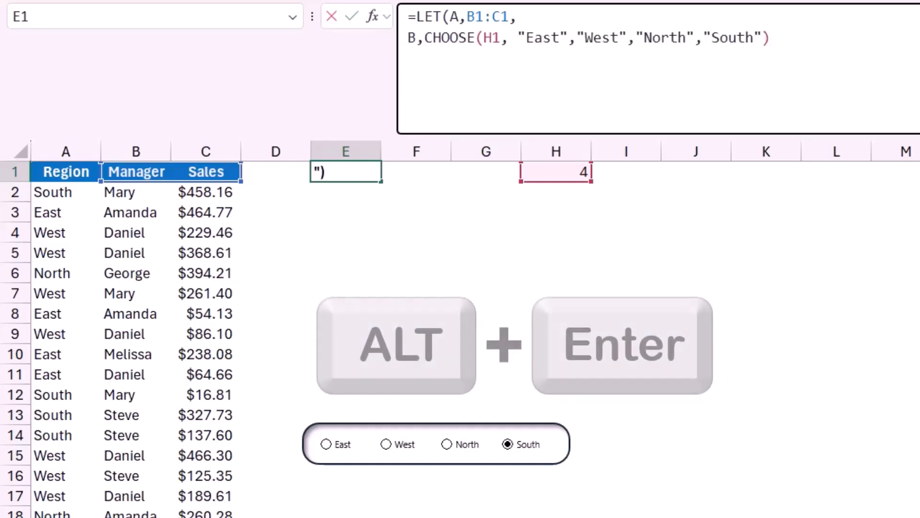
pyautogui.write(',')
pyautogui.hotkey('alt', 'Return')
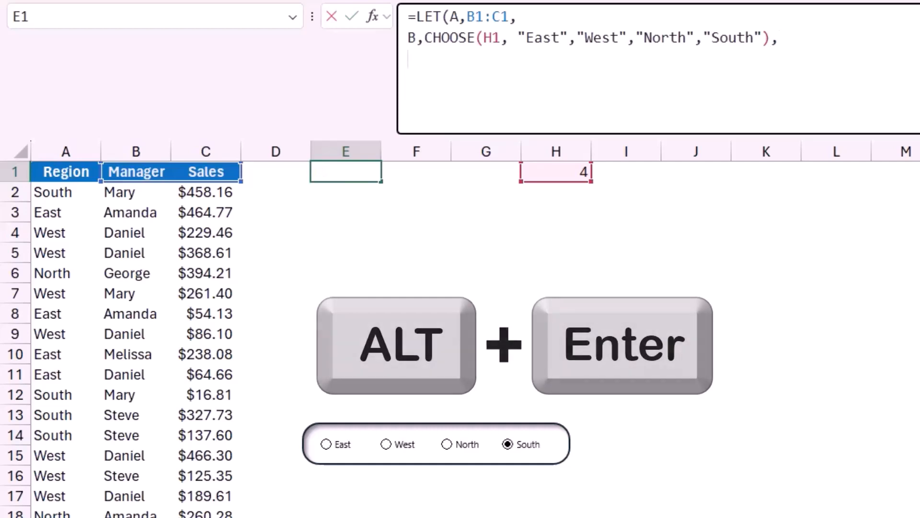
# - Define C in the LET formula as UNIQUE(Manager), using the named range, and end with a comma and a line break
pyautogui.write('C')
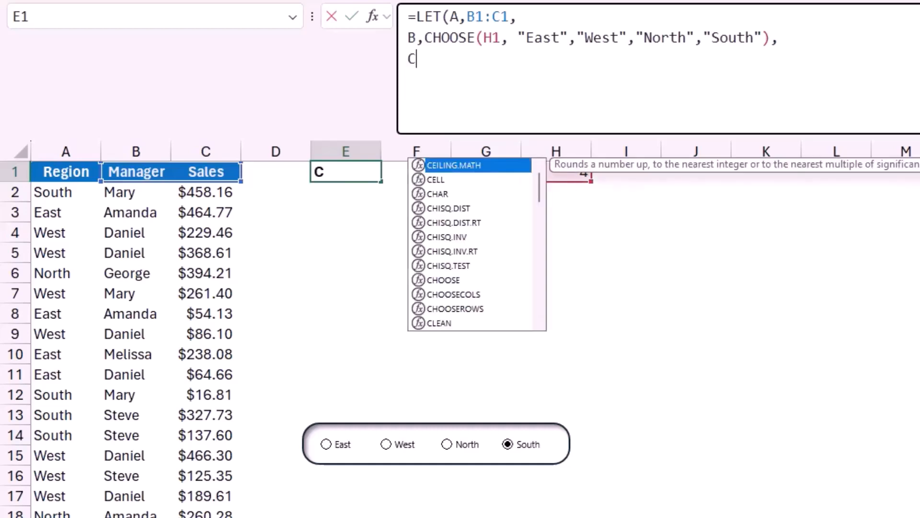
pyautogui.write(',')
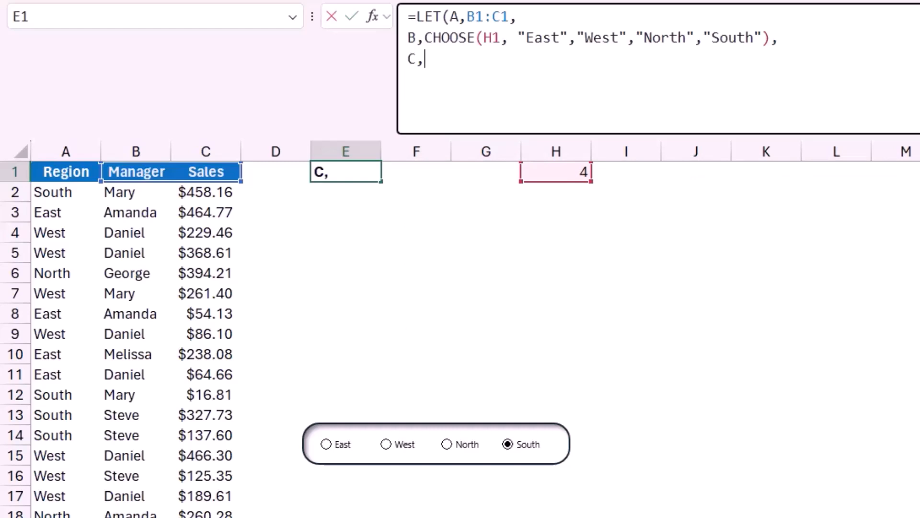
pyautogui.write('Uniqu')
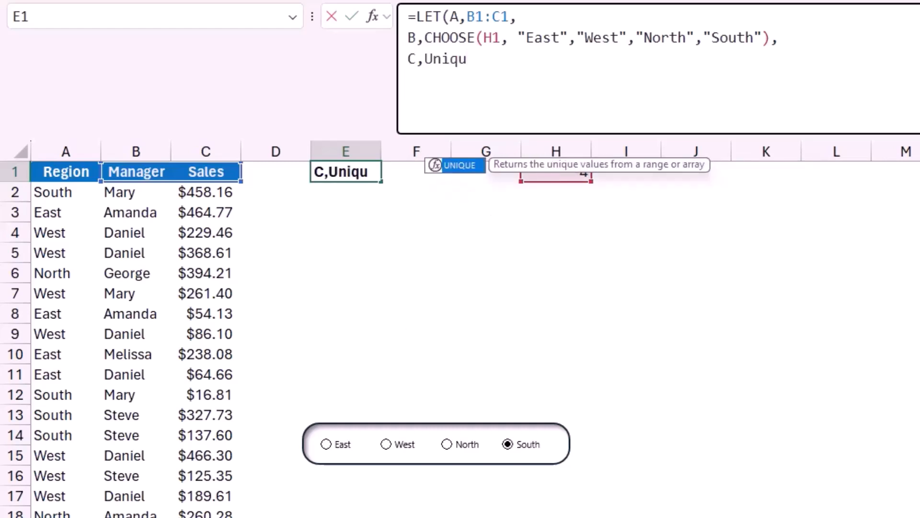
pyautogui.press('Tab')
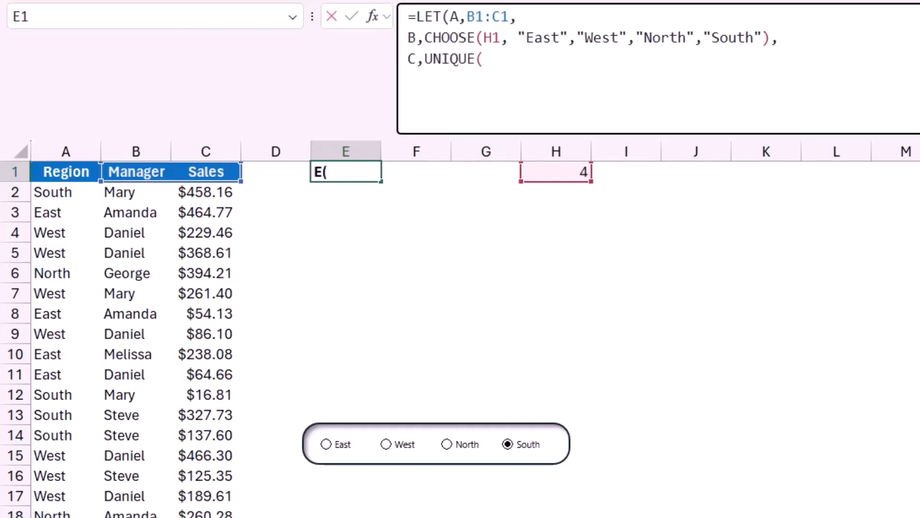
pyautogui.write('M')
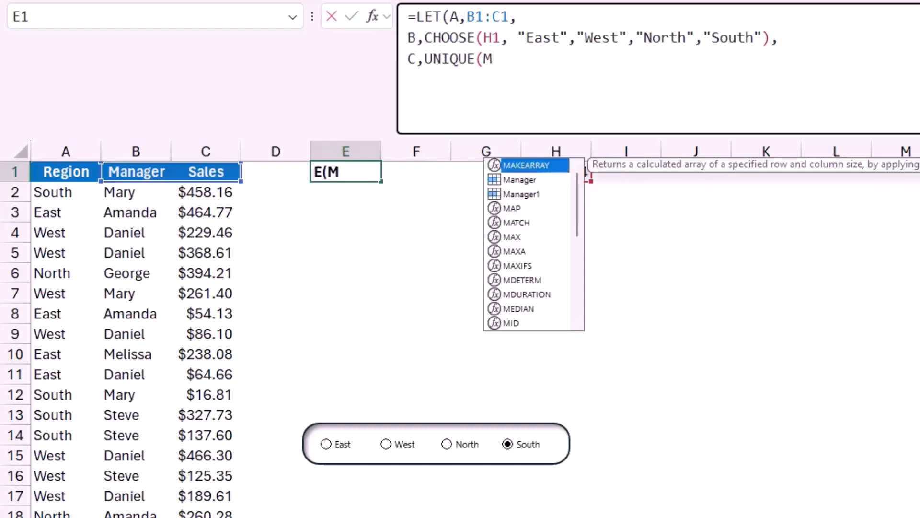
pyautogui.write('ana')
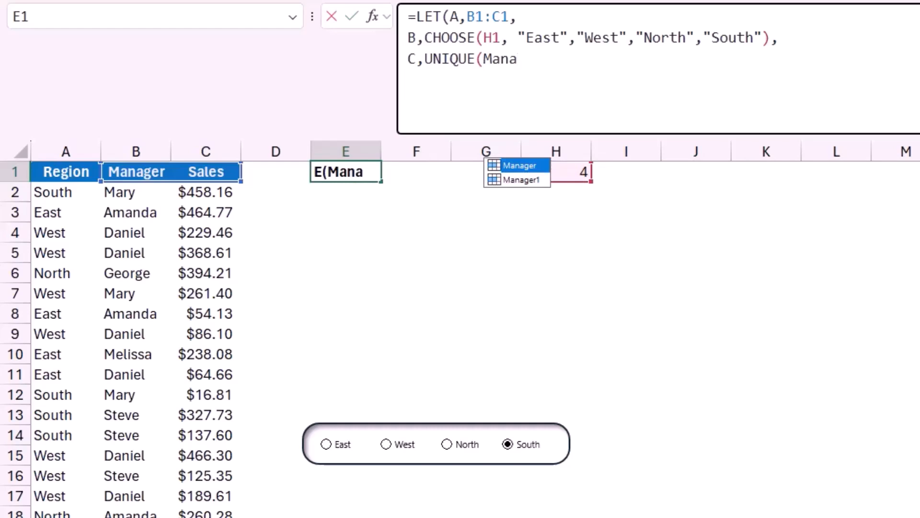
pyautogui.press('Tab')
pyautogui.write(')')
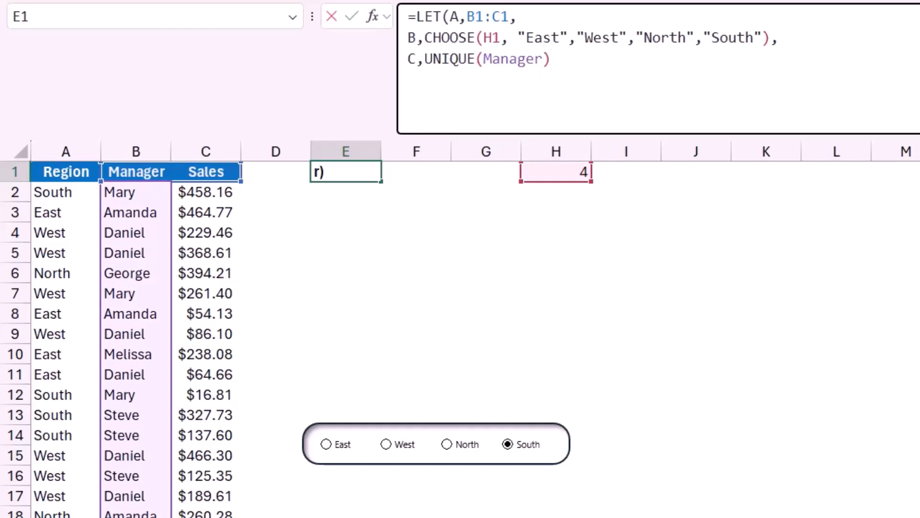
pyautogui.write(',')
pyautogui.hotkey('alt', 'Return')
# - Begin defining D as a SUMIFS over the Sales range, with the Manager range matched against C as the first criterion
pyautogui.write('D')
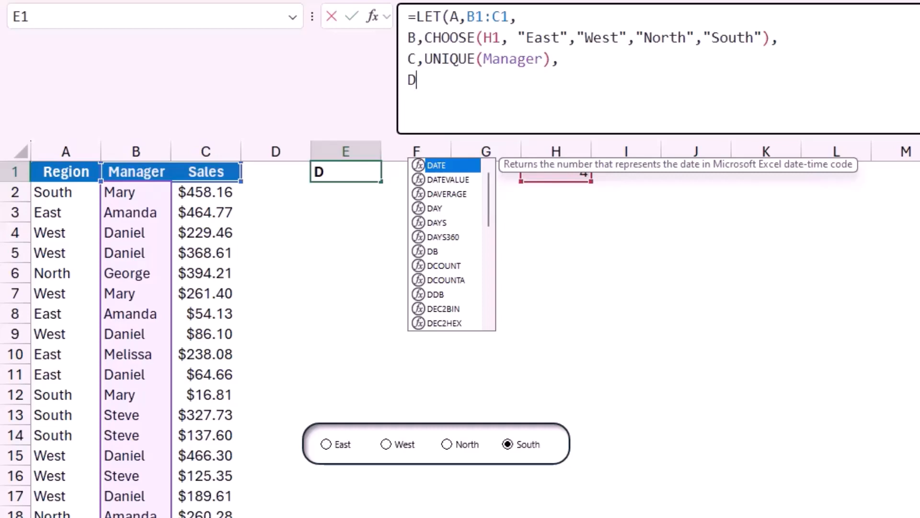
pyautogui.write(',')
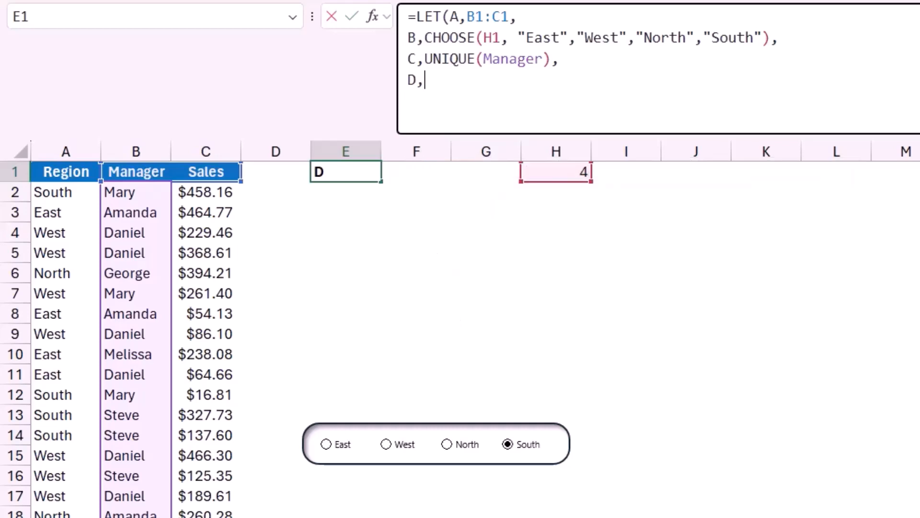
pyautogui.write('Sumif')
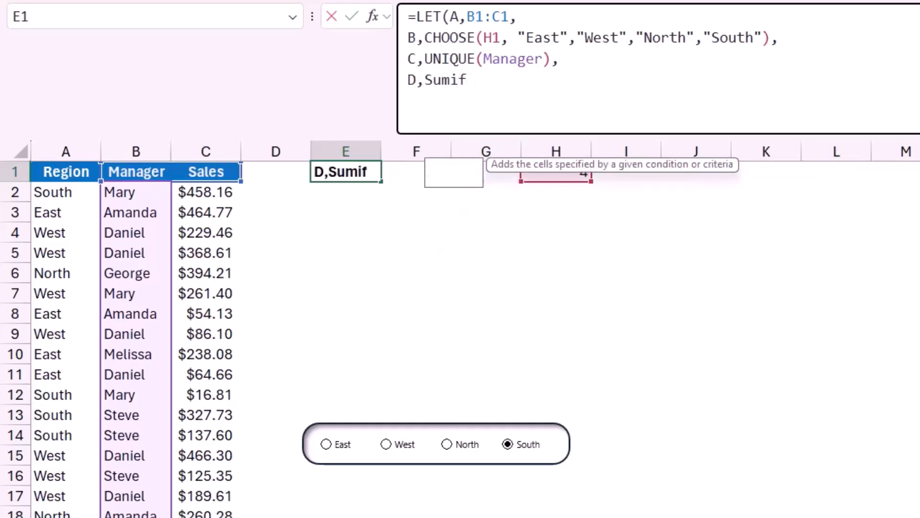
pyautogui.press('Down')
pyautogui.press('Tab')
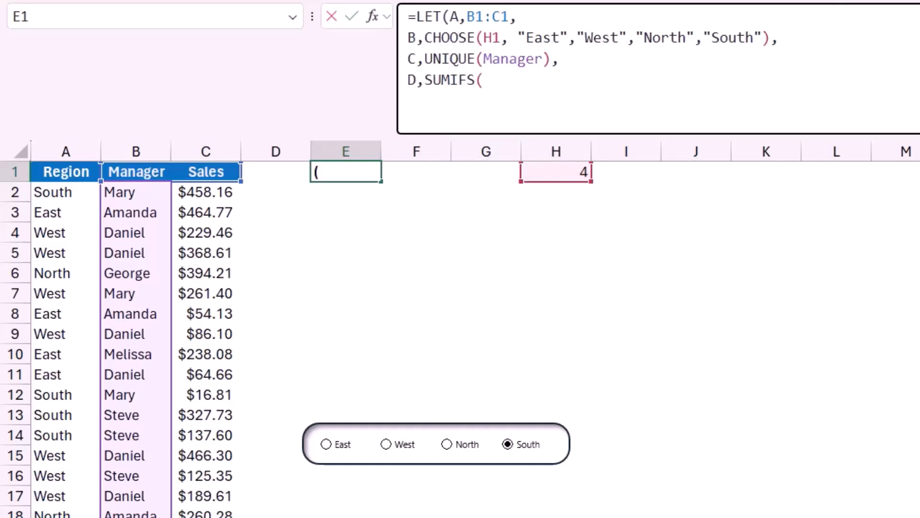
pyautogui.write('S')
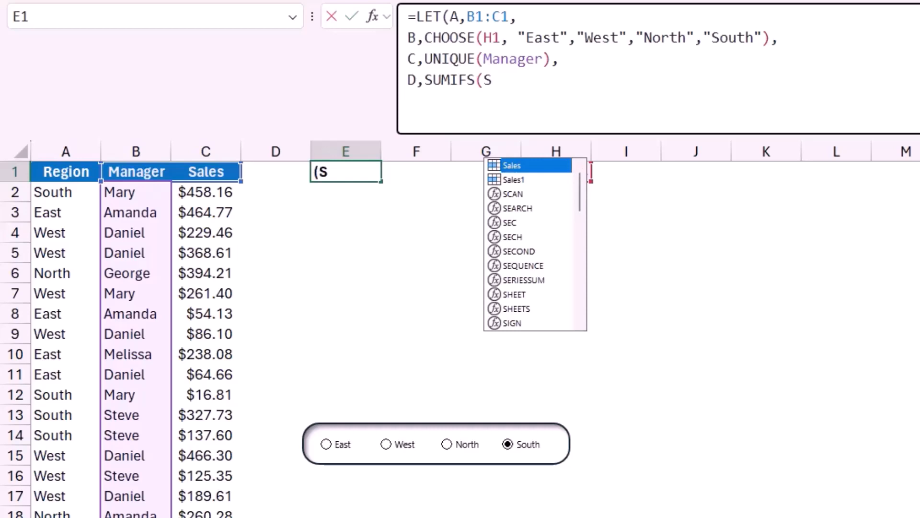
pyautogui.press('Tab')
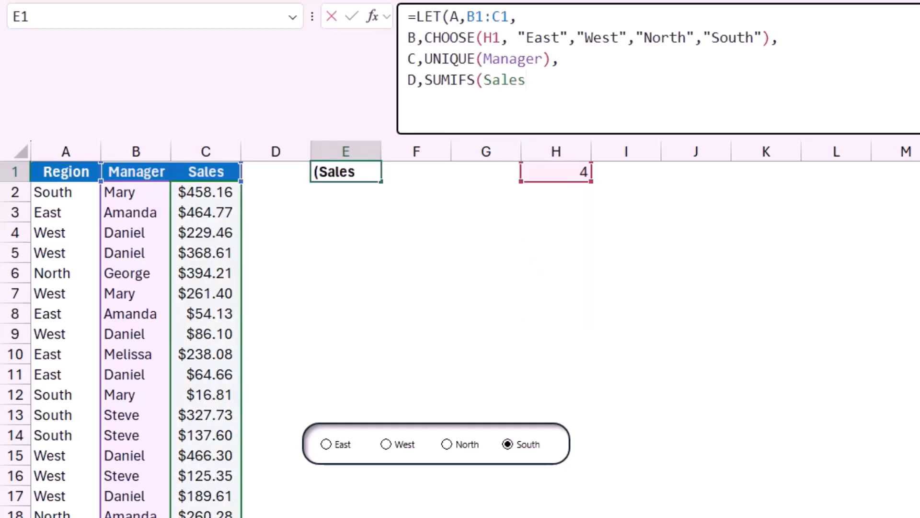
pyautogui.write(',')
pyautogui.write('man')
pyautogui.press('Tab')
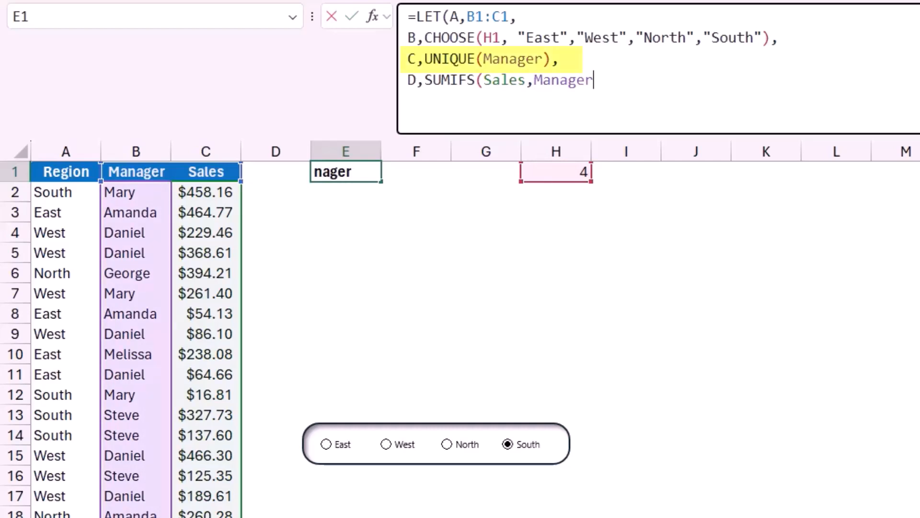
pyautogui.write(',')
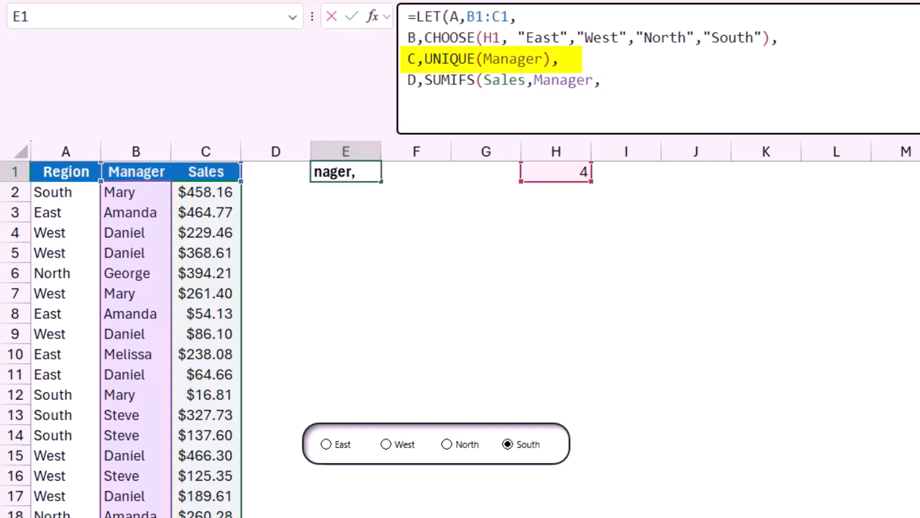
pyautogui.write('C')
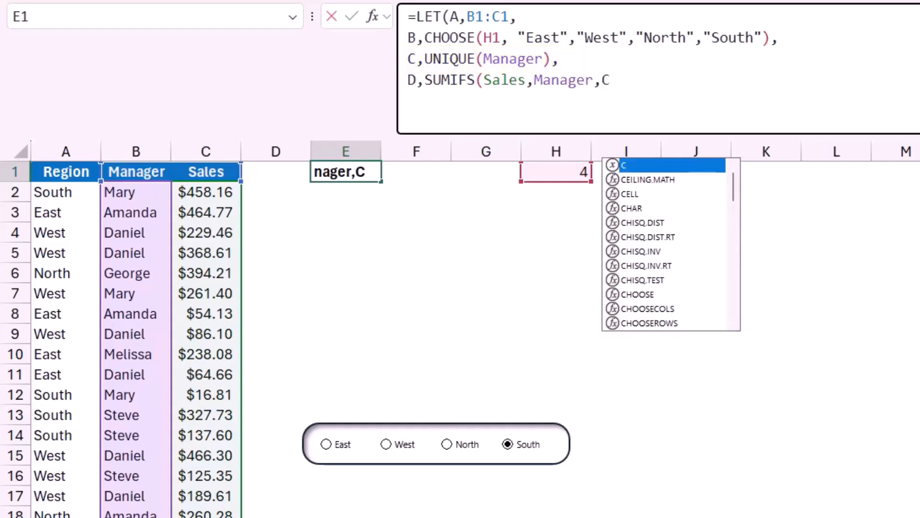
pyautogui.write(',')
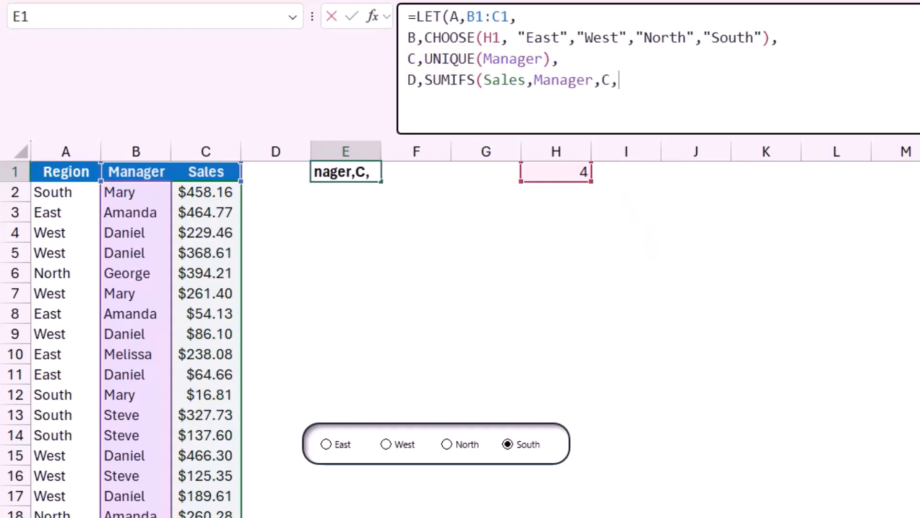
# - Add the Region range matched against B as the second SUMIFS criterion, close the function and add a comma and line break
pyautogui.write('Reg')
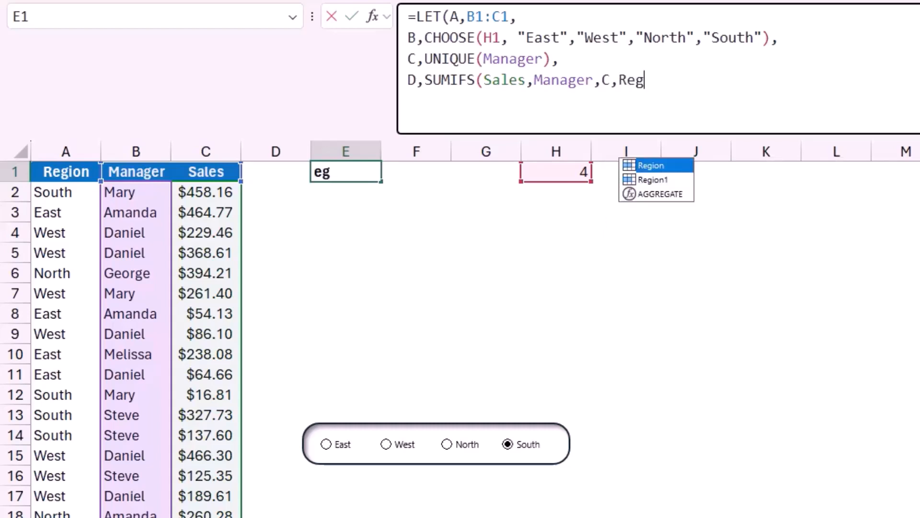
pyautogui.press('Tab')
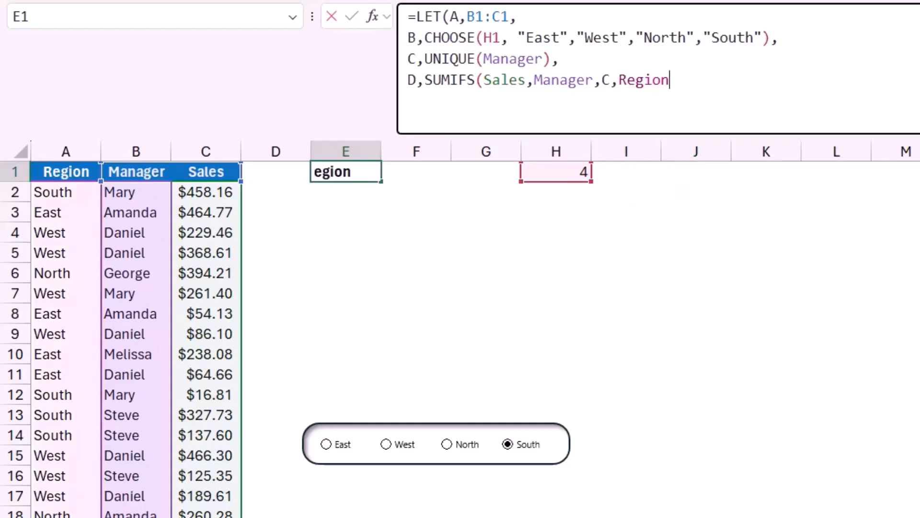
pyautogui.write(',')
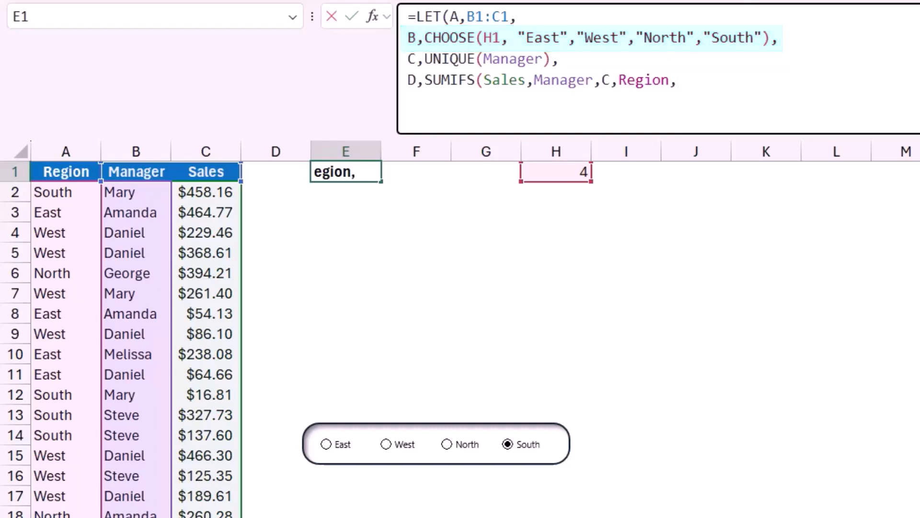
pyautogui.write('B)')
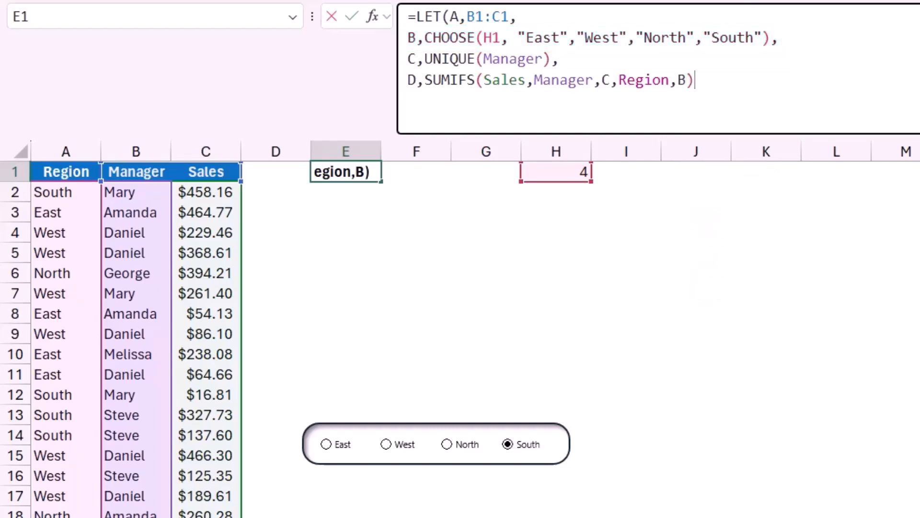
pyautogui.write(',')
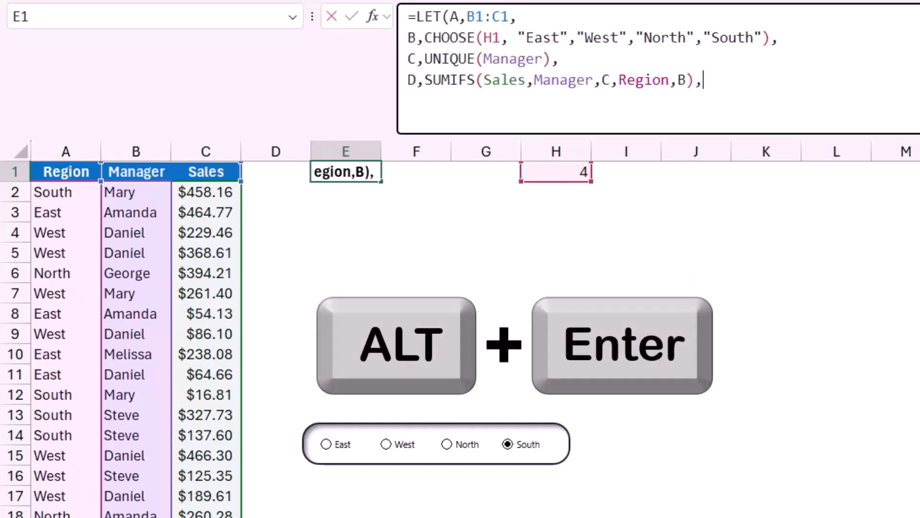
pyautogui.hotkey('alt', 'Return')
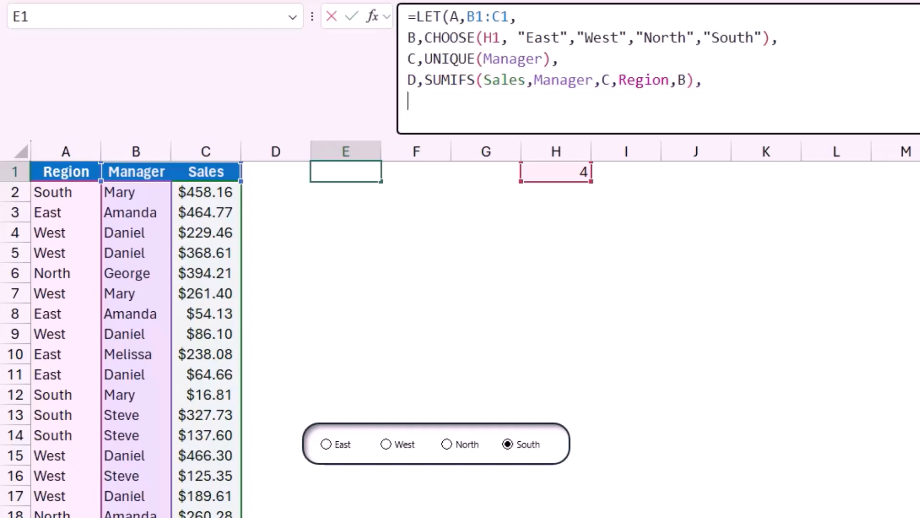
# - Enter HSTACK(C,D) as the LET formula's final calculation
pyautogui.write('Hstac')
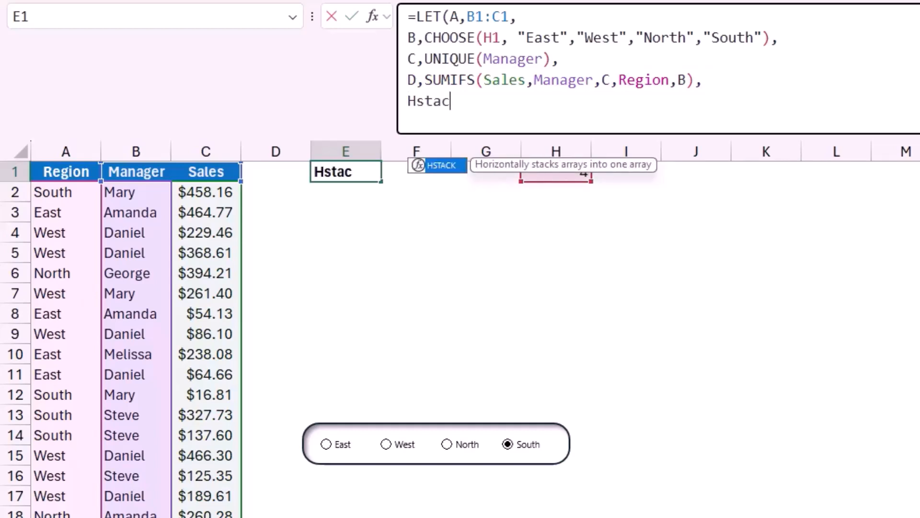
pyautogui.press('Tab')
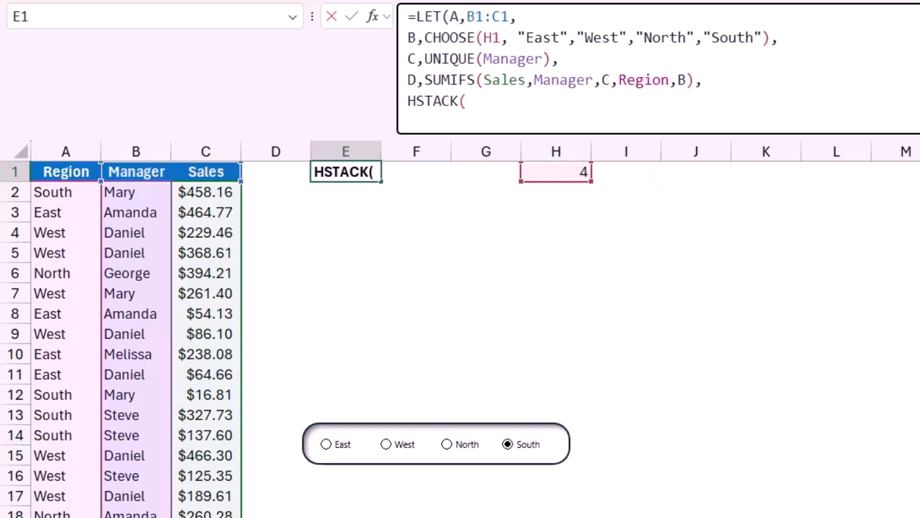
pyautogui.write('C,D)')
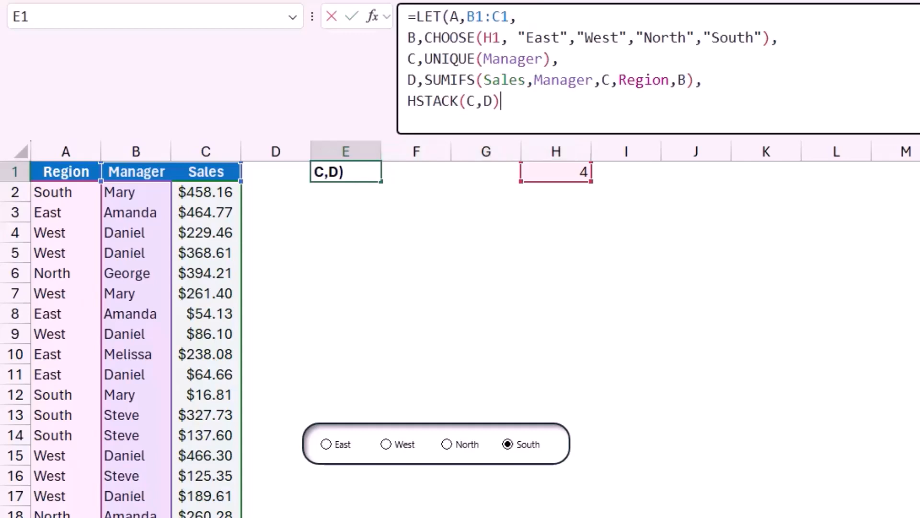
# - Wrap HSTACK(C,D) in VSTACK with A as the first array, enter the completed LET formula, and test it with the West region option
pyautogui.press('Home')
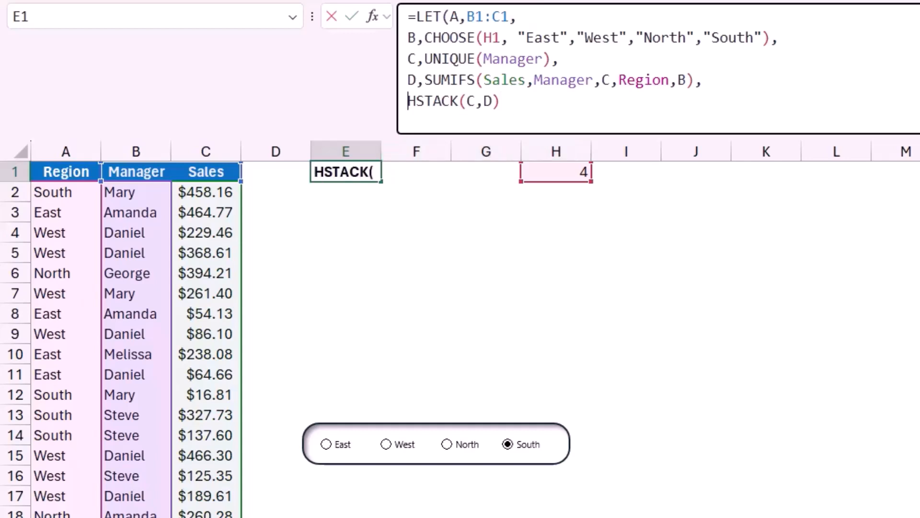
pyautogui.write('vsta')
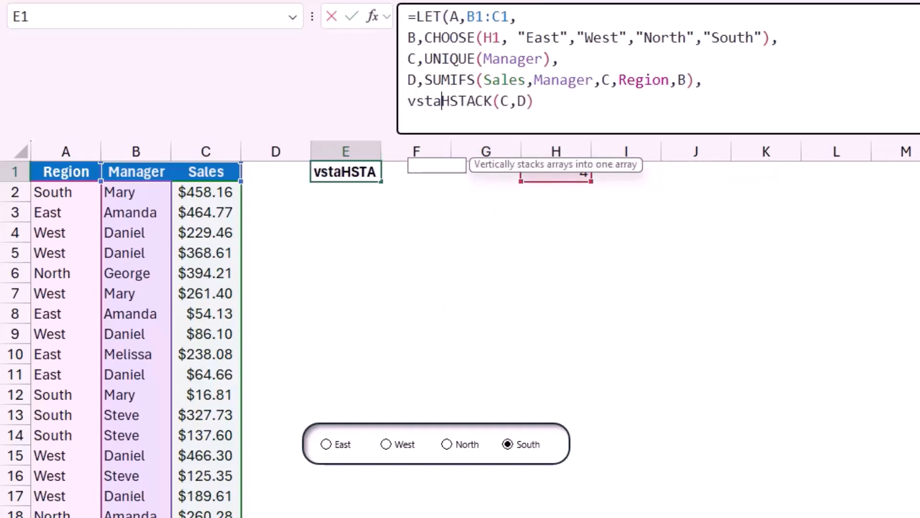
pyautogui.press('Tab')
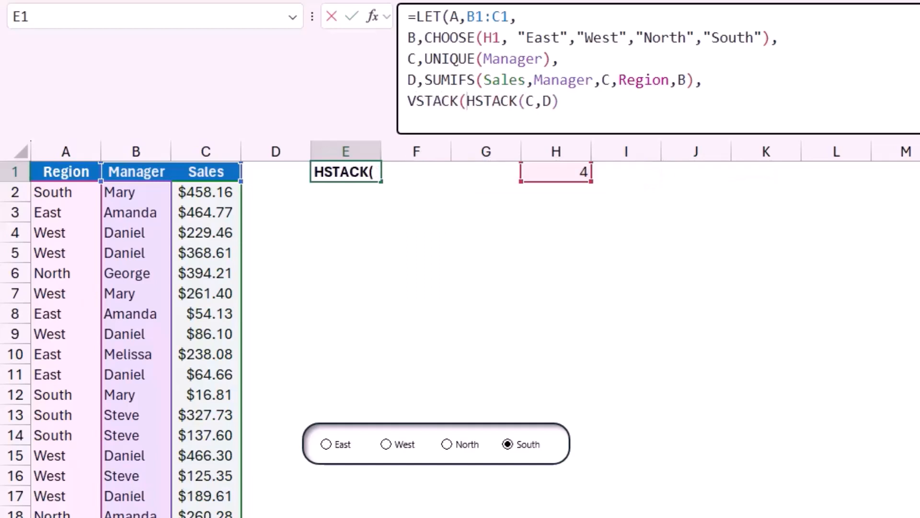
pyautogui.write('A,')
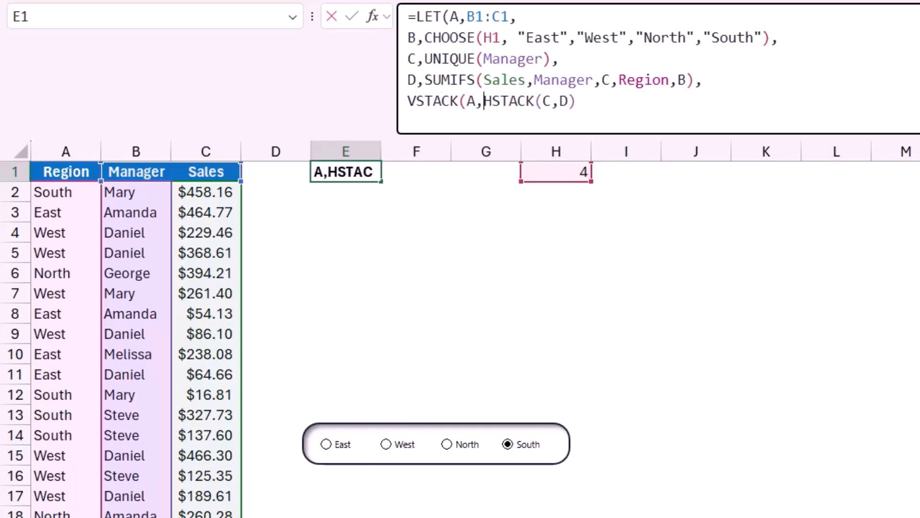
pyautogui.press('End')
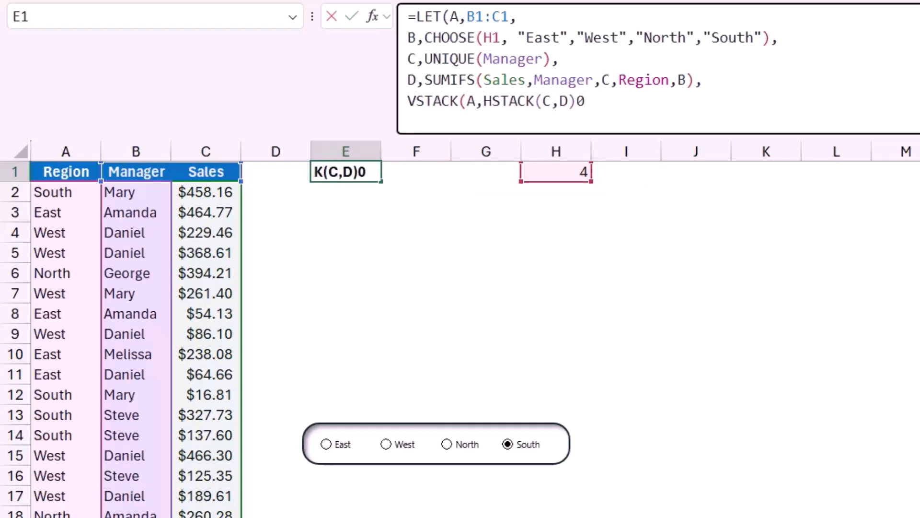
pyautogui.write('))')
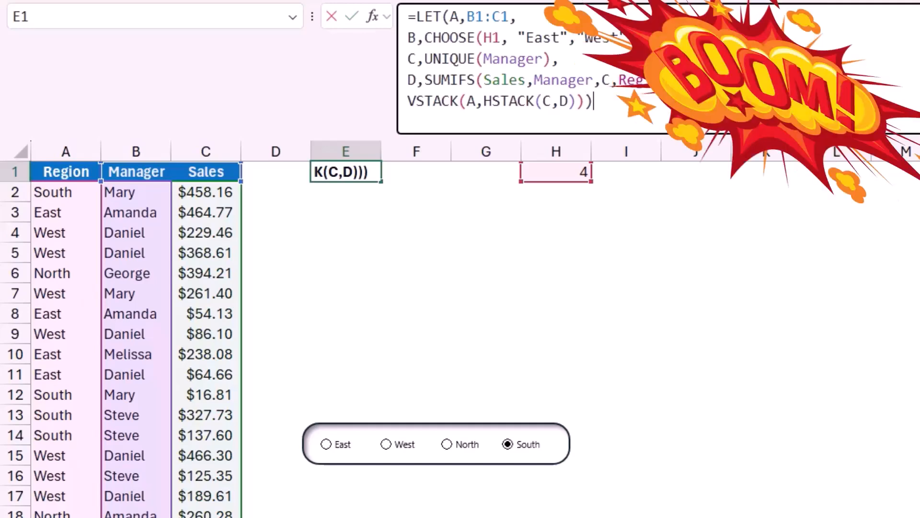
pyautogui.press('Return')
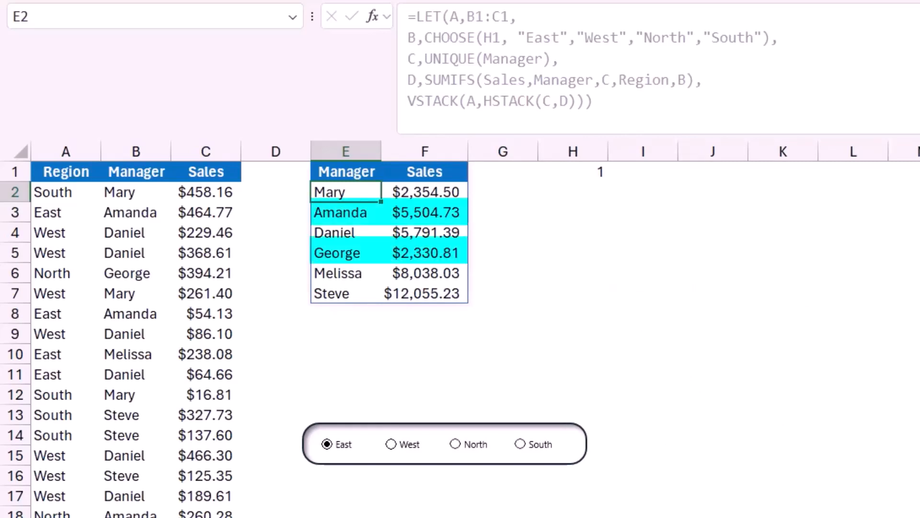
pyautogui.click(391, 444)
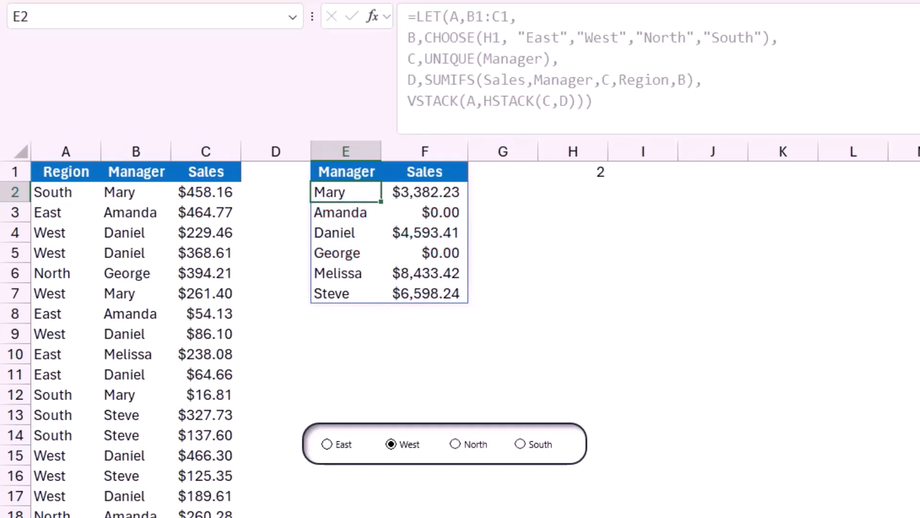
pyautogui.click(346, 171)
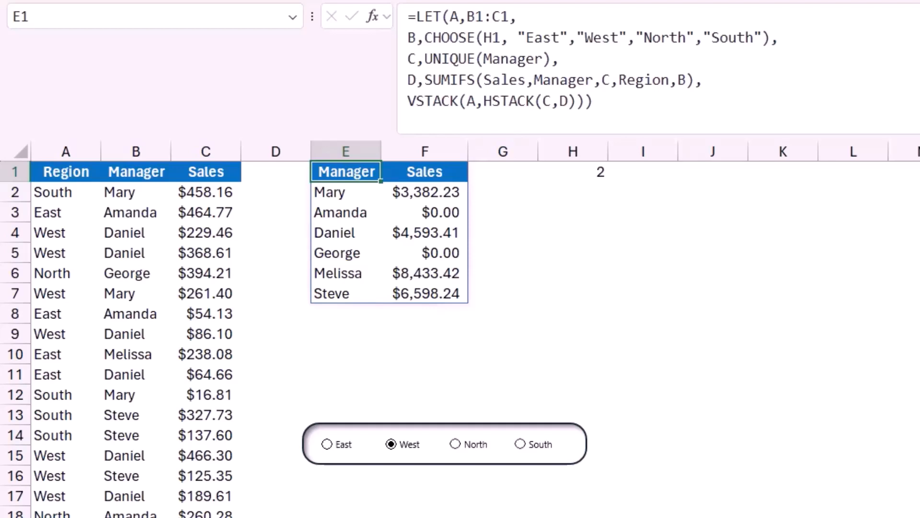
# - Begin a dynamic title formula in H2 with the text "Sales By Manager For ", including the trailing space
pyautogui.click(573, 192)
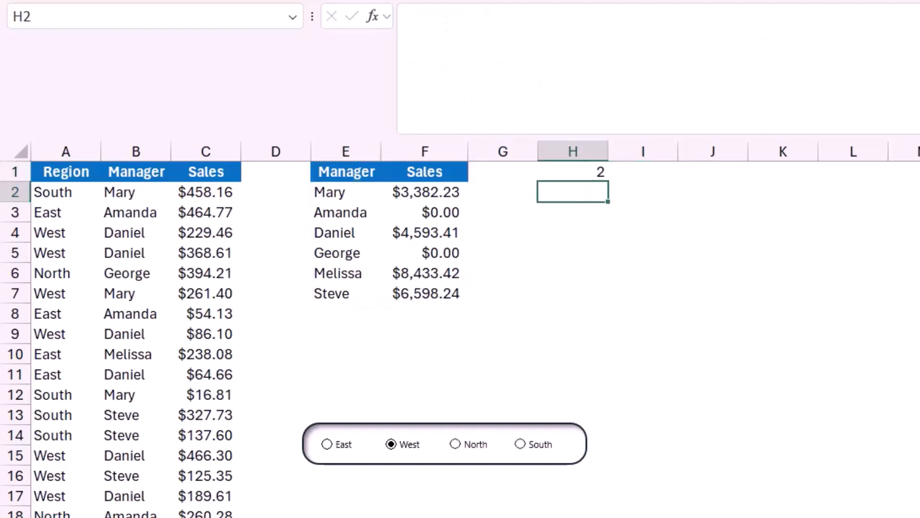
pyautogui.write('="S')
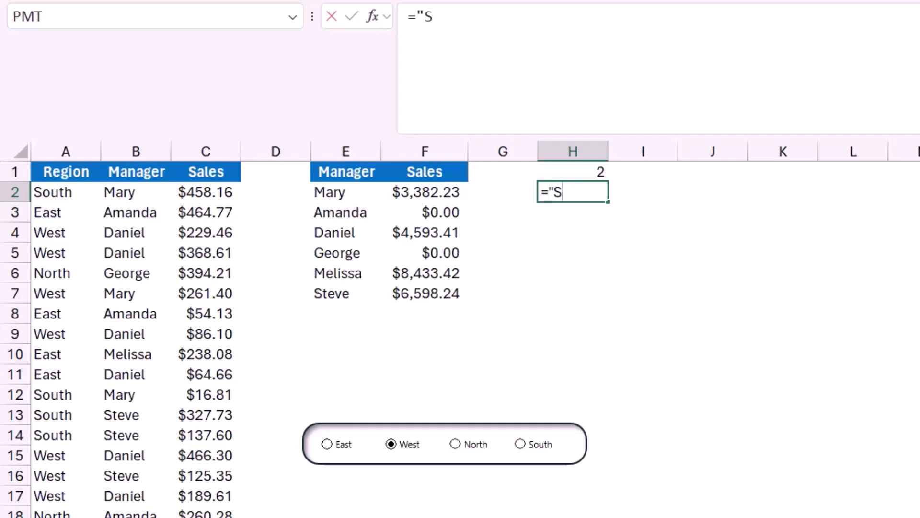
pyautogui.write('ales')
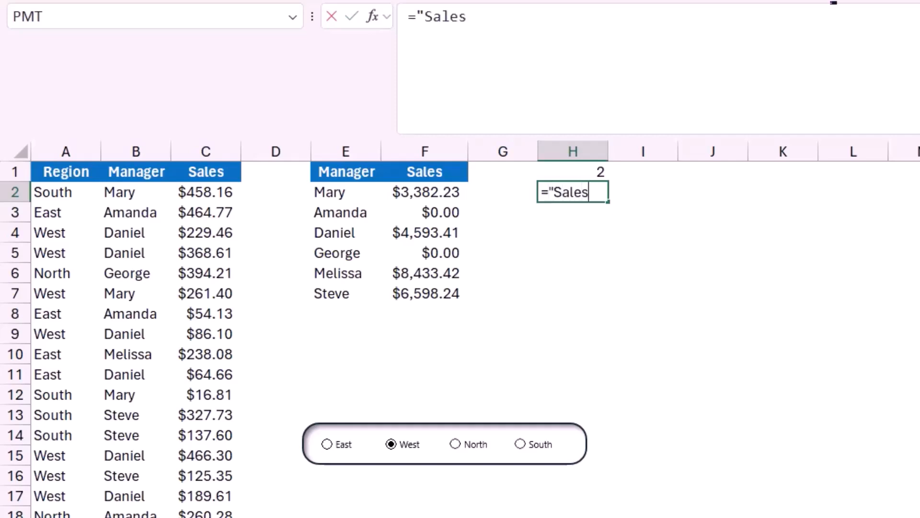
pyautogui.write(' By Manager For ')
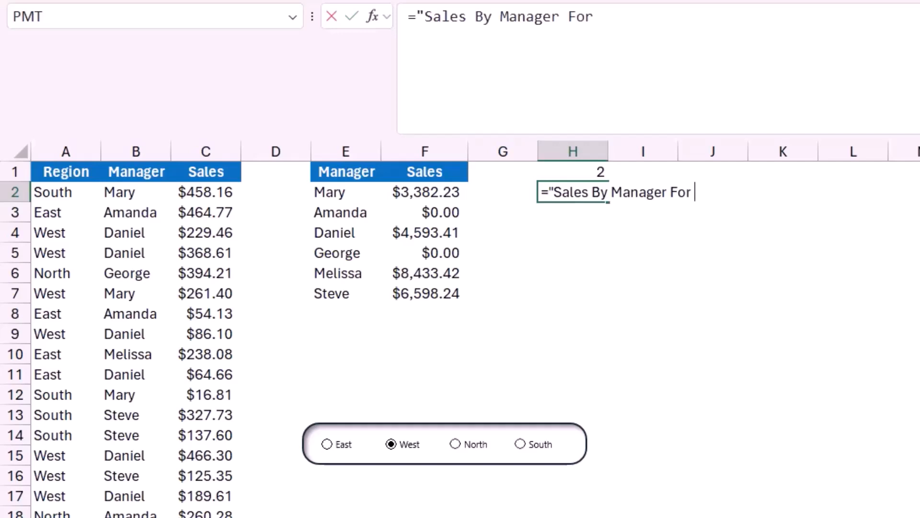
pyautogui.write('"')
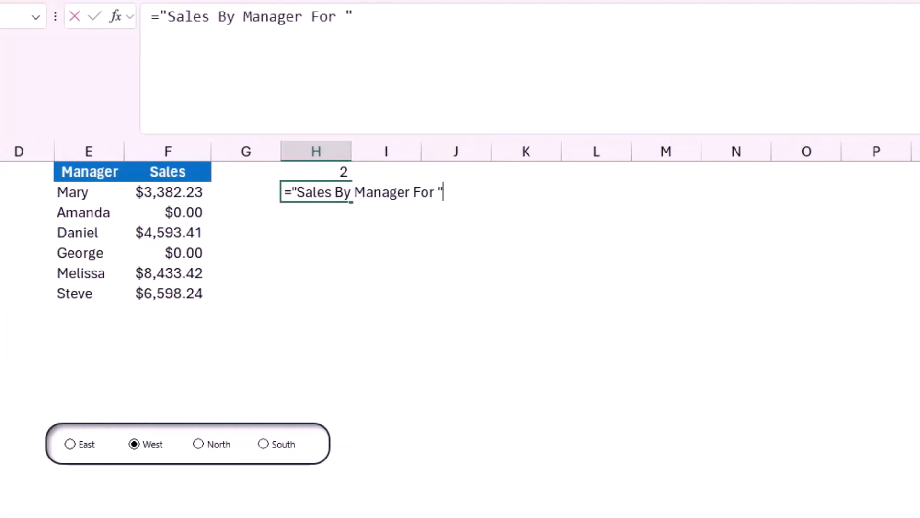
# - Append a SWITCH on H1 to the title formula, returning "East" for 1, "West" for 2, "North" for 3 and "South" for 4
pyautogui.write('&')
pyautogui.write('Swit')
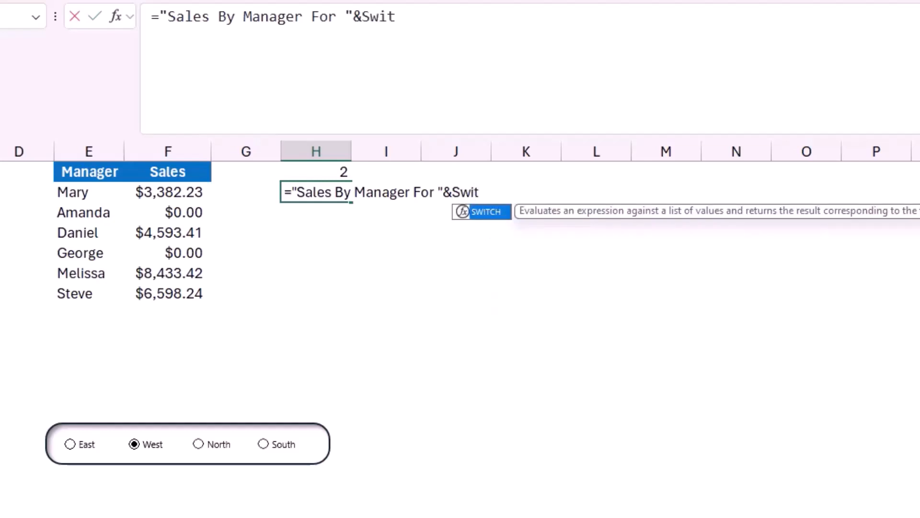
pyautogui.press('Tab')
pyautogui.press('Up')
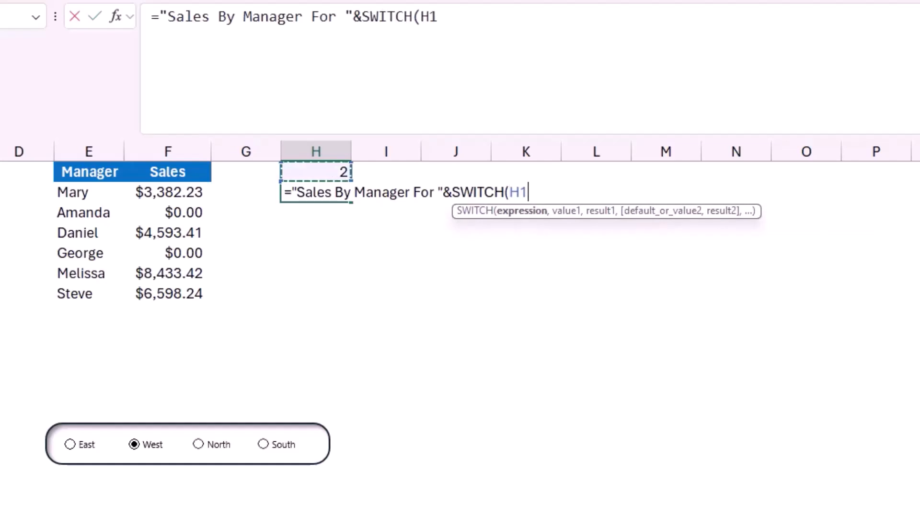
pyautogui.write(',1,"East",2,"West",3,"North",4,"South")')
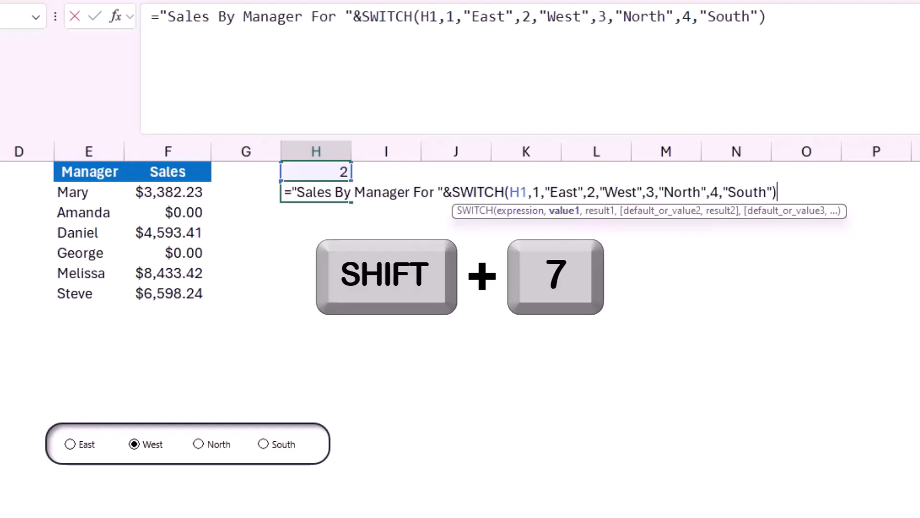
# - Join the text " Region" to the end of the H2 title formula and enter it
pyautogui.write('&')
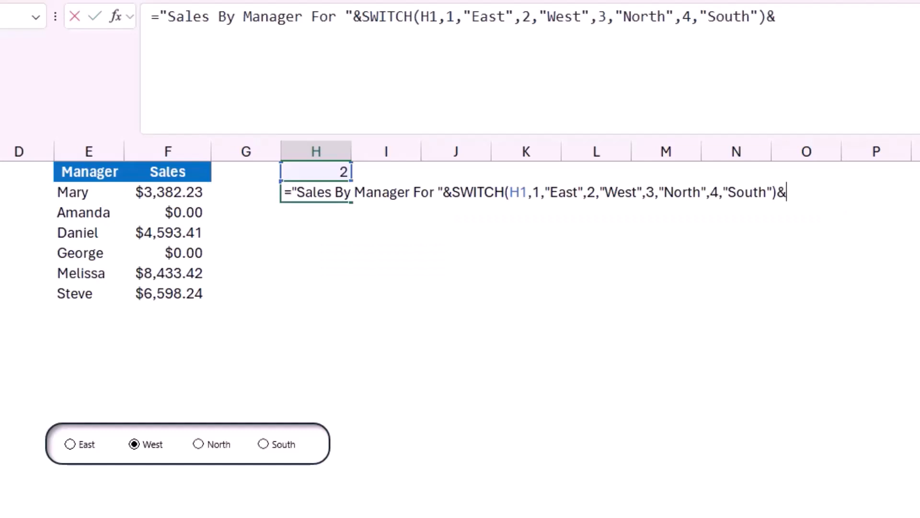
pyautogui.write('" Reg')
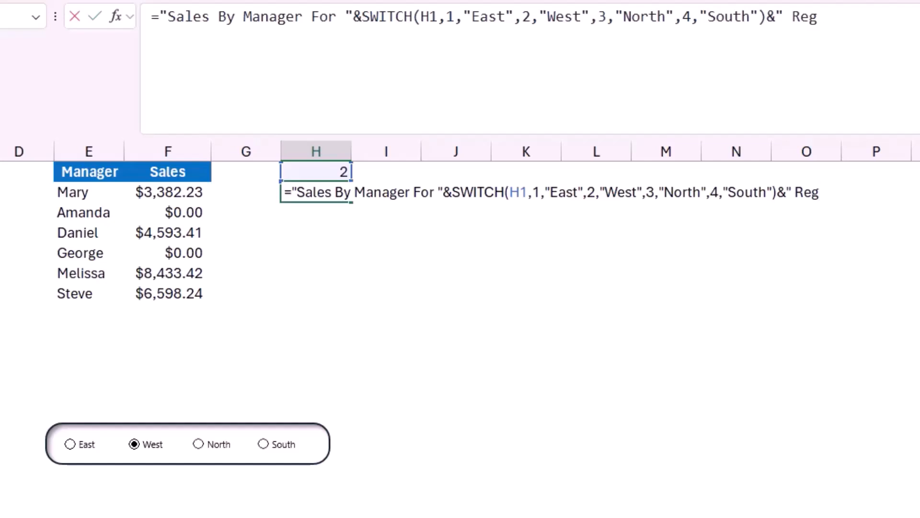
pyautogui.write('ion"')
pyautogui.press('Return')
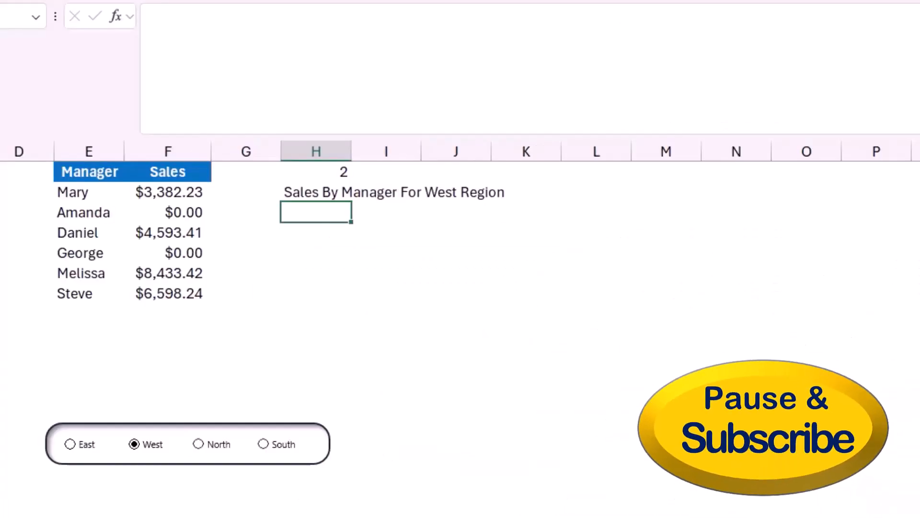
# - Insert a default column chart from the manager sales table starting in E1 and move it just below the H2 title text
pyautogui.click(168, 213)
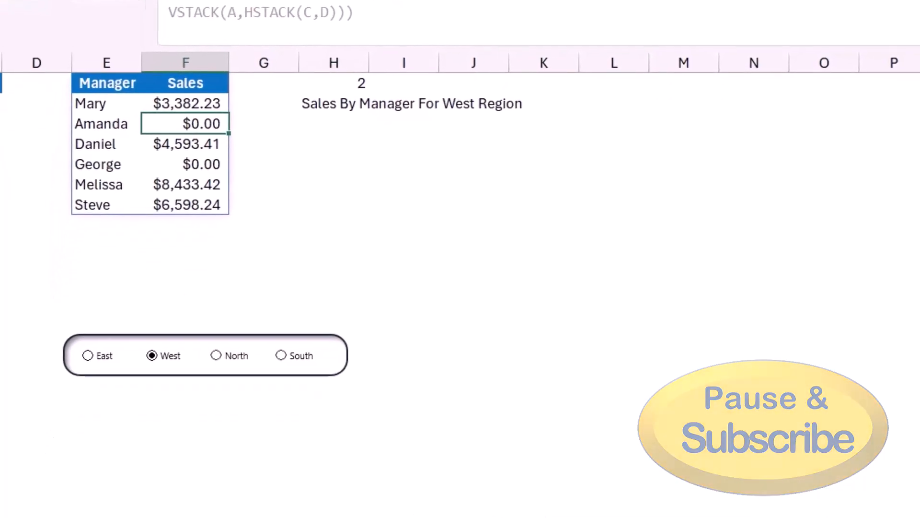
pyautogui.click(89, 172)
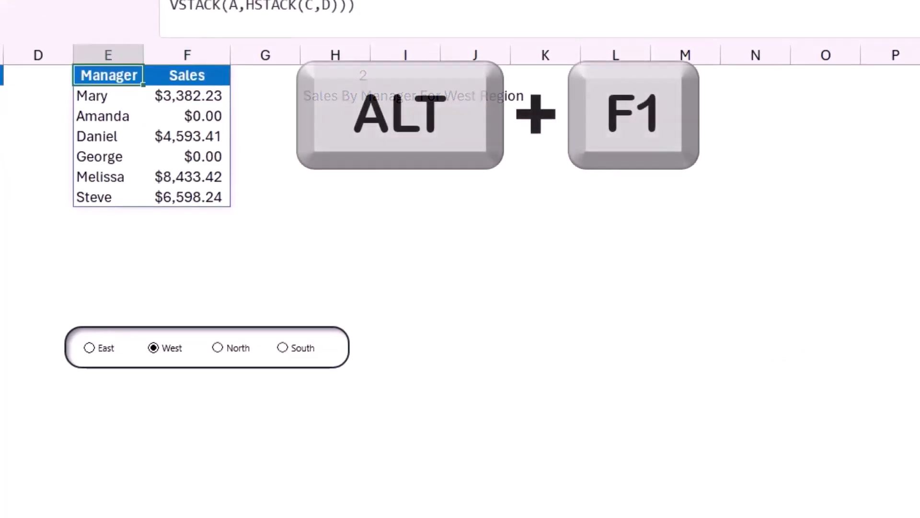
pyautogui.hotkey('alt', 'F1')
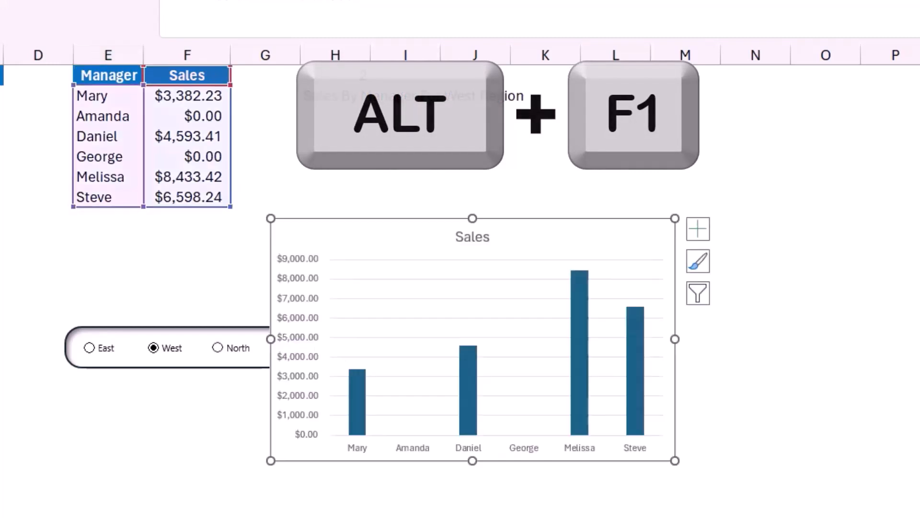
pyautogui.moveTo(393, 236); pyautogui.dragTo(462, 136)
# - Delete the horizontal gridlines and the vertical value axis from the sales chart
pyautogui.moveTo(725, 180); pyautogui.dragTo(724, 180)
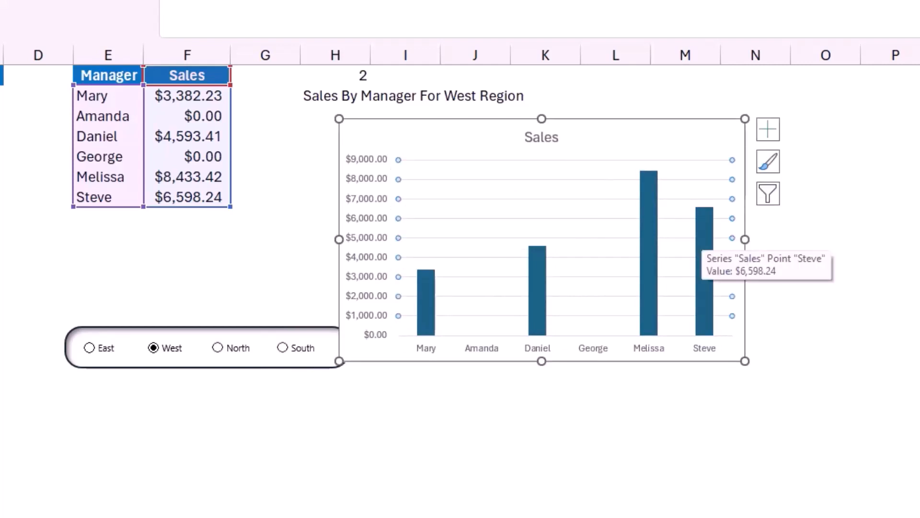
pyautogui.press('Delete')
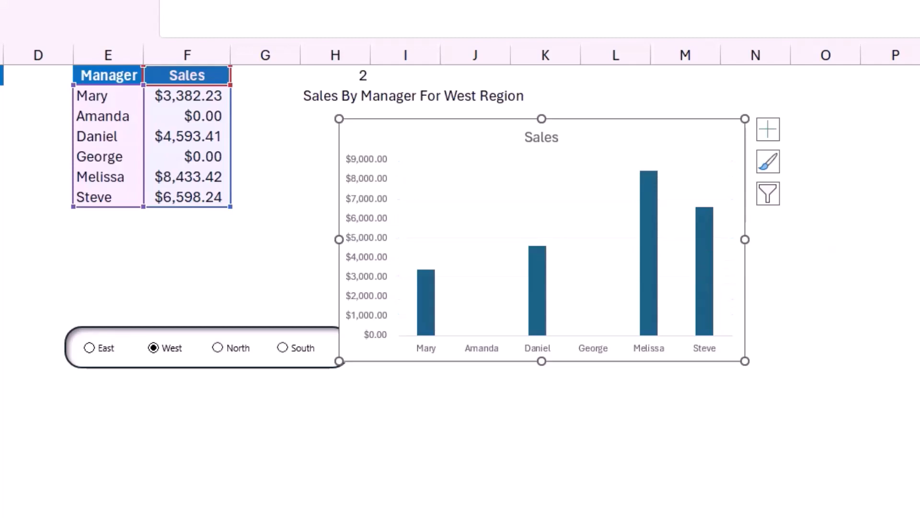
pyautogui.click(367, 237)
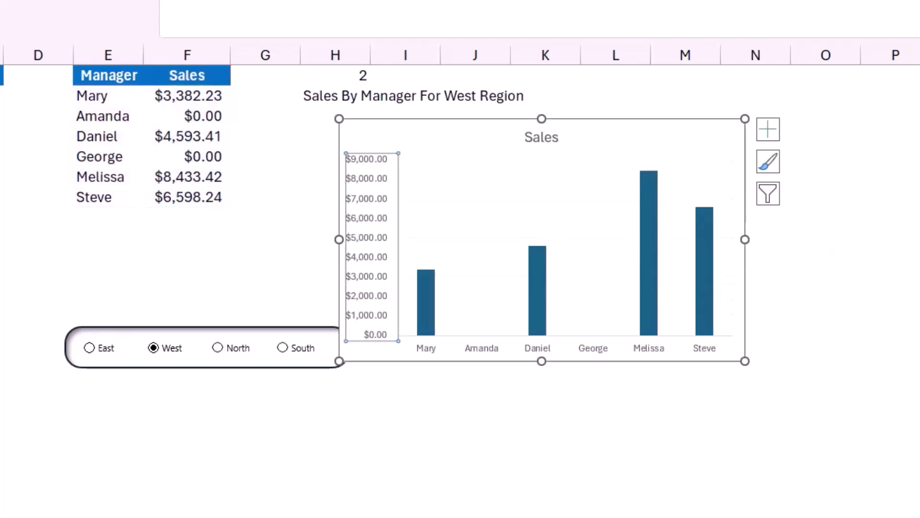
pyautogui.press('Delete')
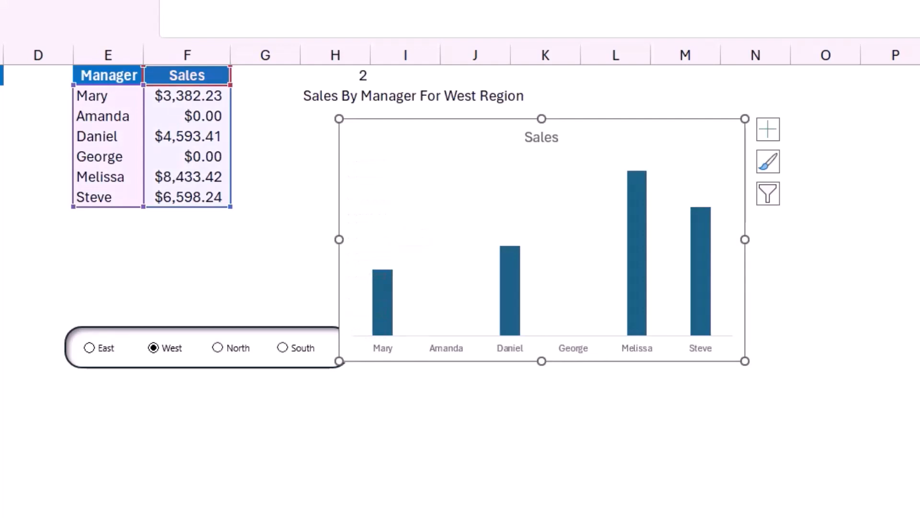
# - Close the Selection pane and set the Sales series' gap width to 111% in the data series formatting options
pyautogui.click(637, 257)
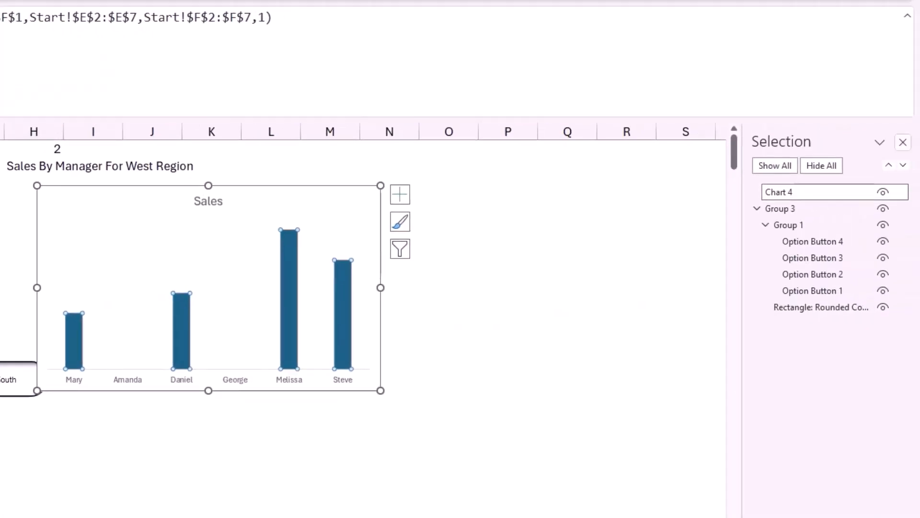
pyautogui.click(902, 142)
pyautogui.hotkey('ctrl', '1')
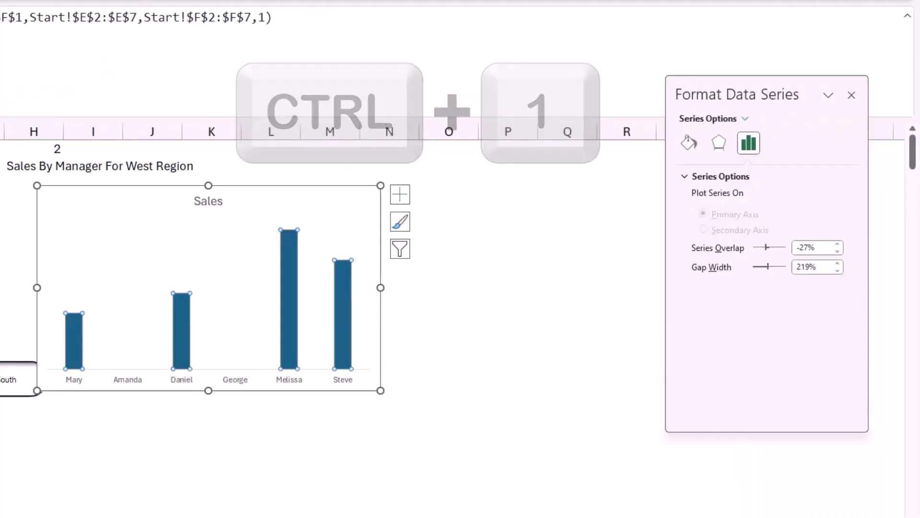
pyautogui.moveTo(728, 95); pyautogui.dragTo(554, 118)
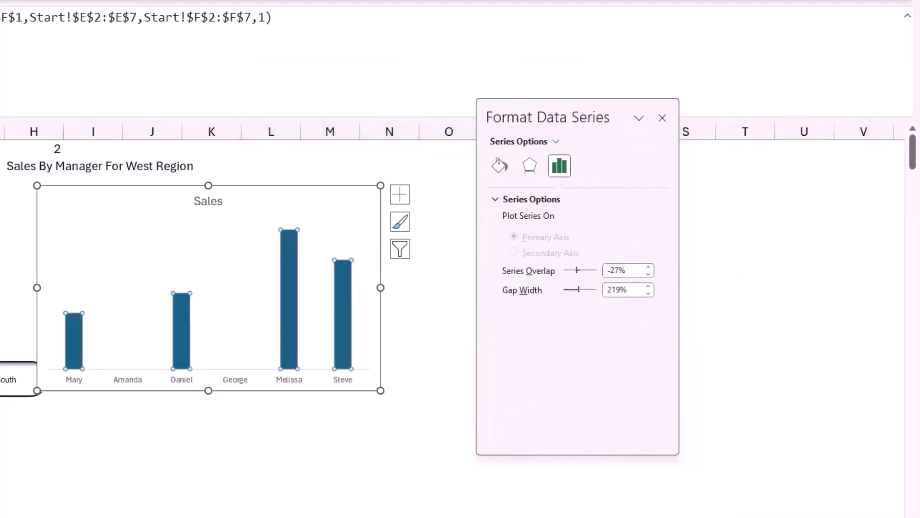
pyautogui.moveTo(578, 289); pyautogui.dragTo(571, 290)
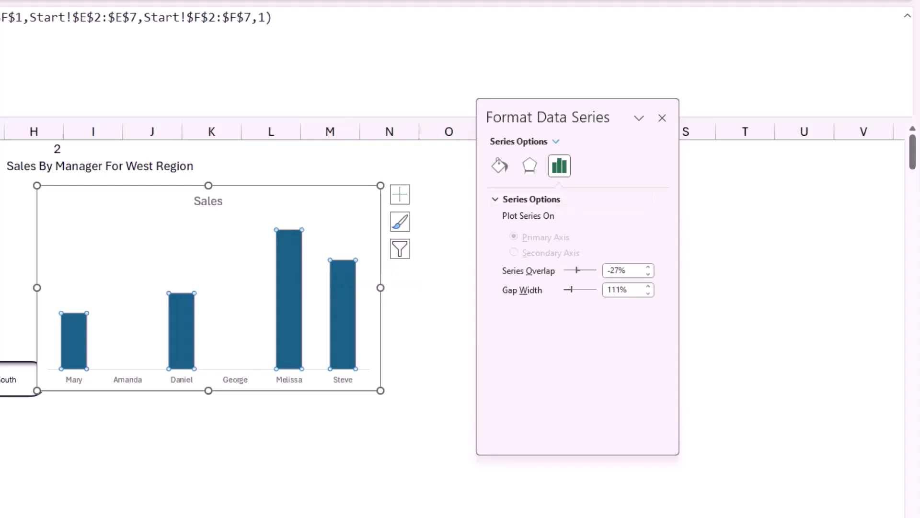
# - Turn on Vary colors by point in the fill settings of the Sales series
pyautogui.click(499, 165)
pyautogui.click(559, 166)
pyautogui.click(499, 166)
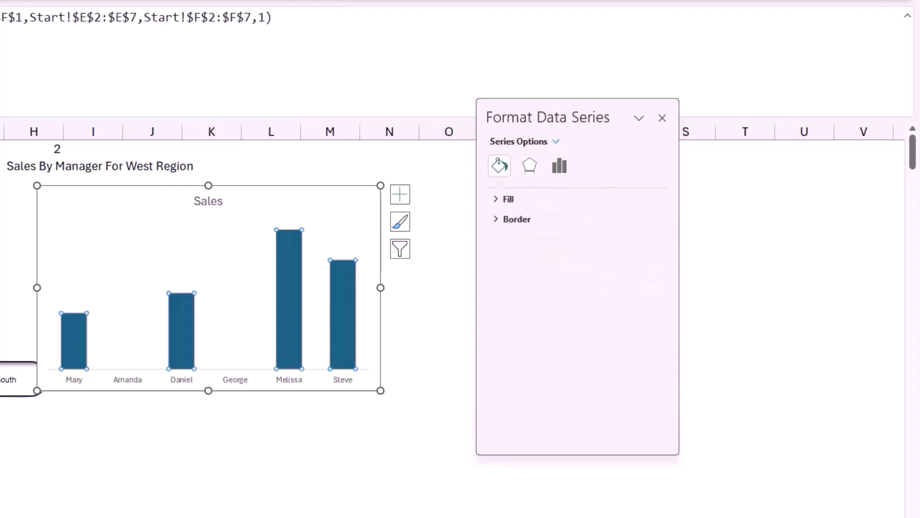
pyautogui.click(508, 199)
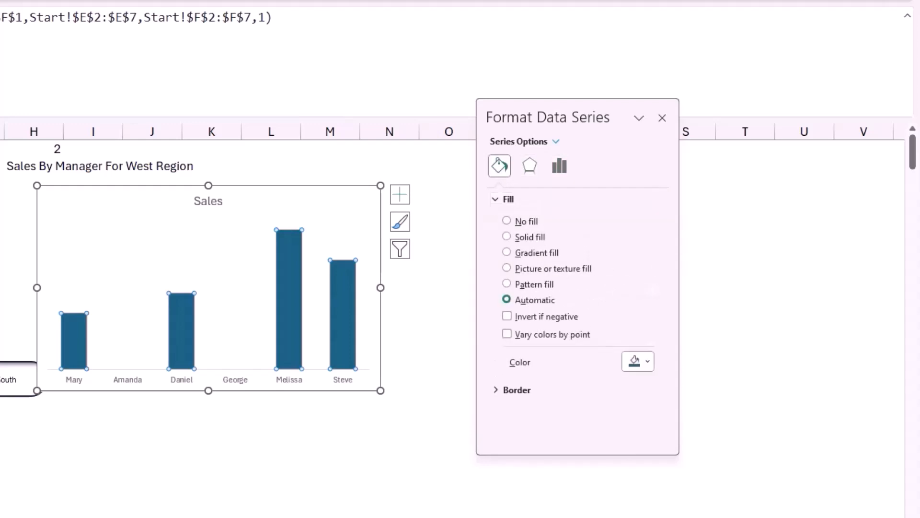
pyautogui.click(506, 333)
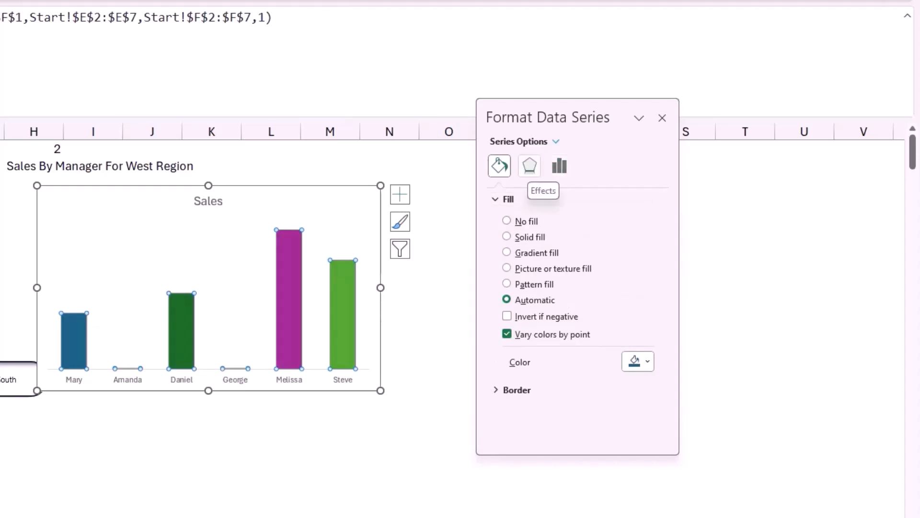
# - Apply the first Inner preset shadow, with a 225° angle, to the Sales series columns and close the series formatting options
pyautogui.click(529, 165)
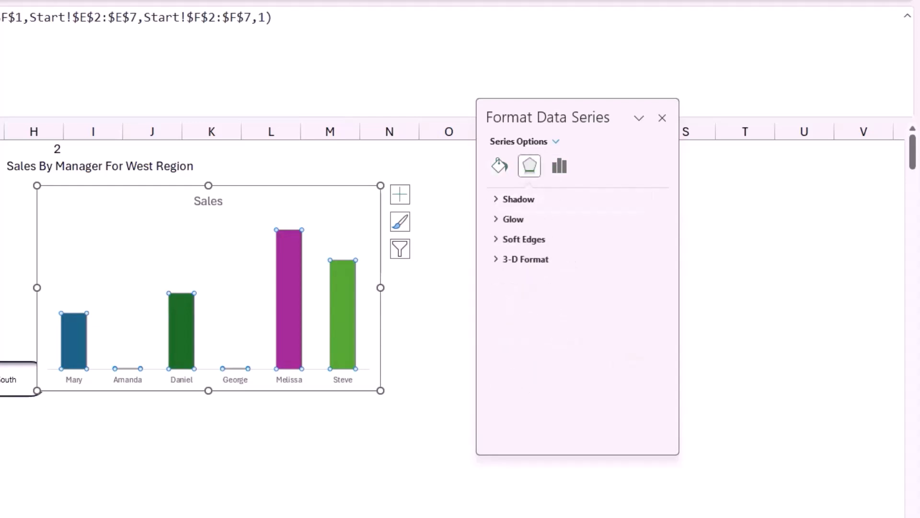
pyautogui.click(519, 199)
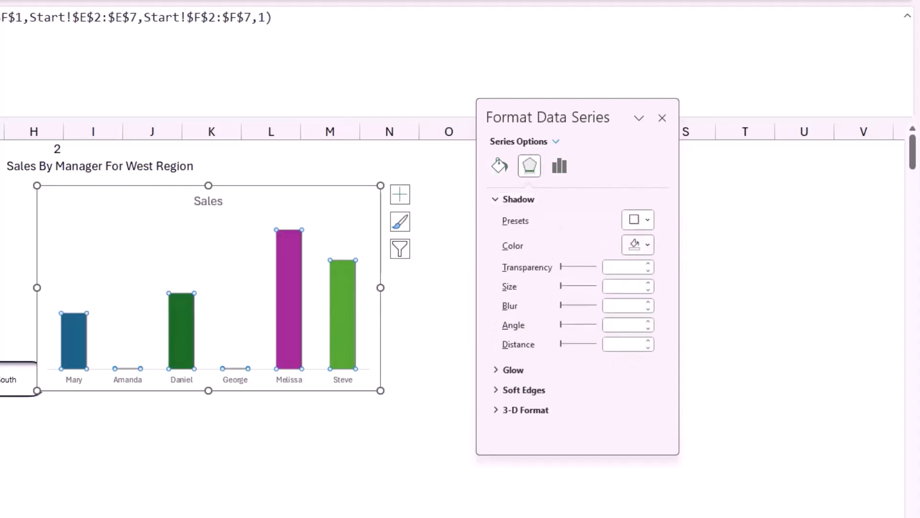
pyautogui.click(638, 219)
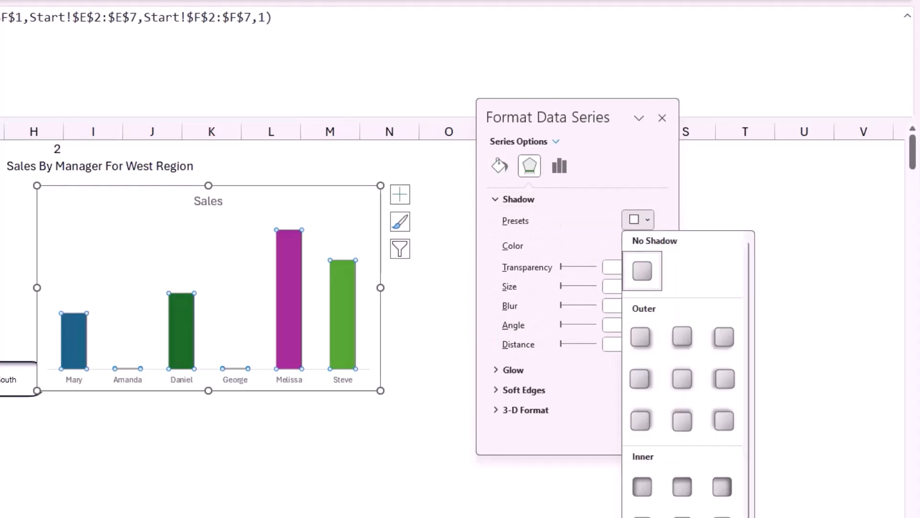
pyautogui.click(642, 487)
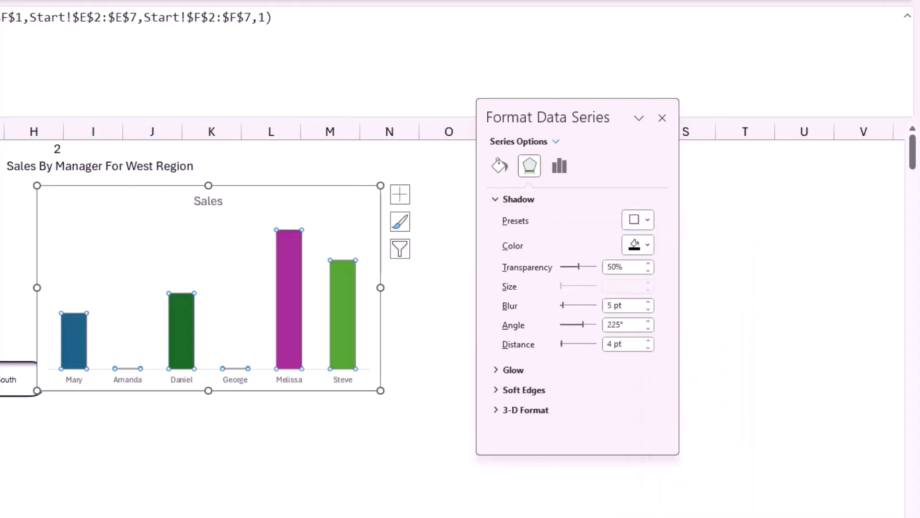
pyautogui.click(662, 117)
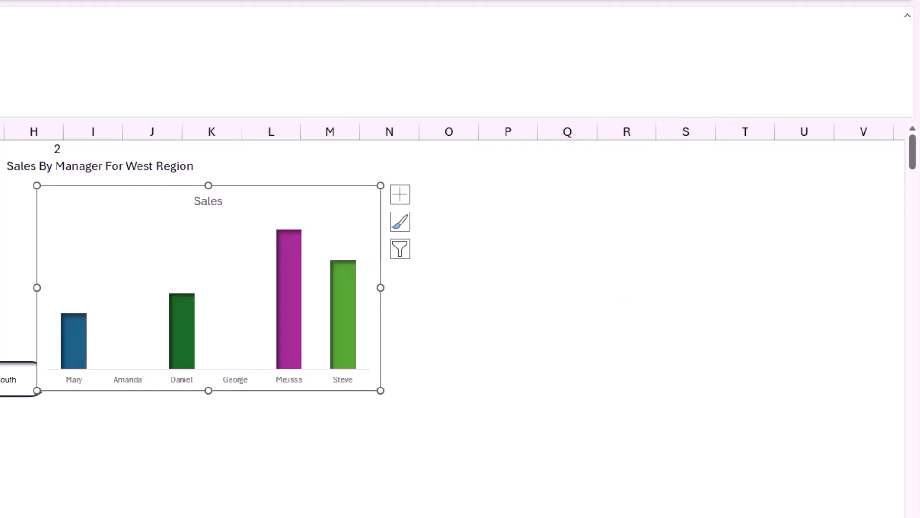
# - Add data labels to the sales chart and format them in bold at size 10
pyautogui.click(400, 194)
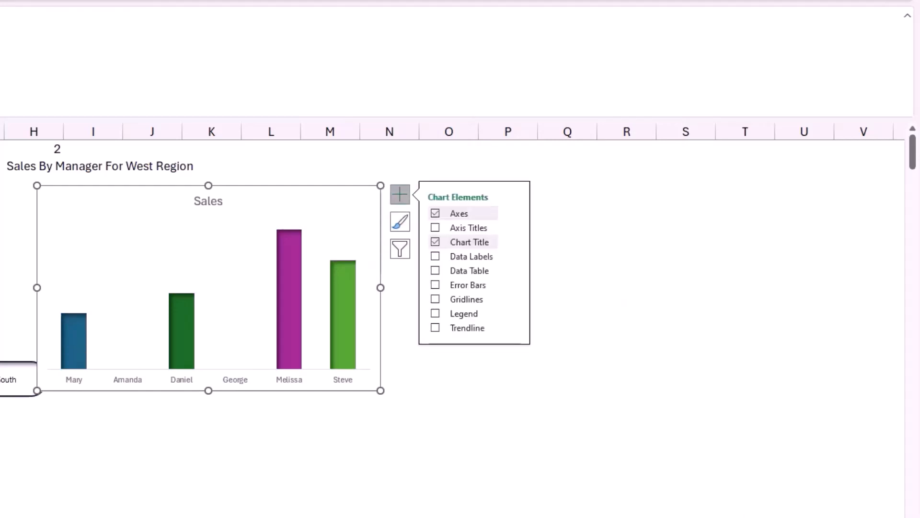
pyautogui.click(435, 256)
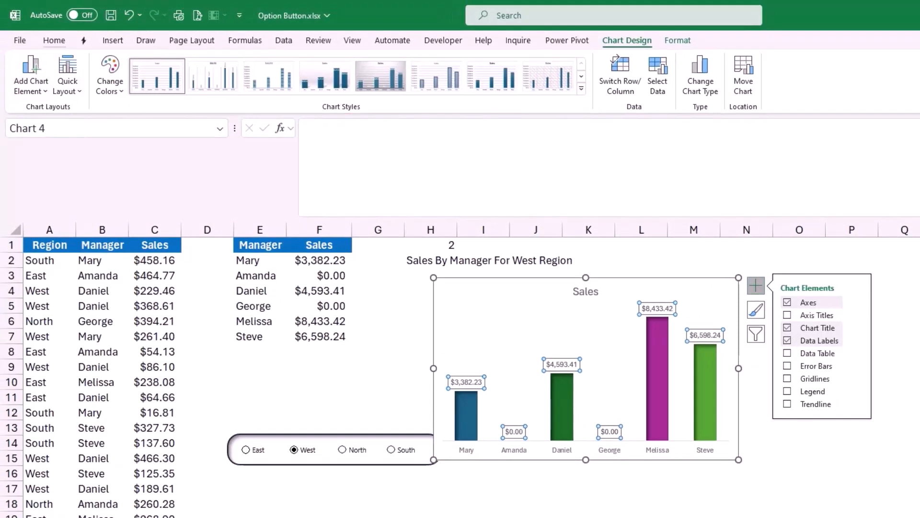
pyautogui.click(54, 41)
pyautogui.hotkey('ctrl', 'shift', '.')
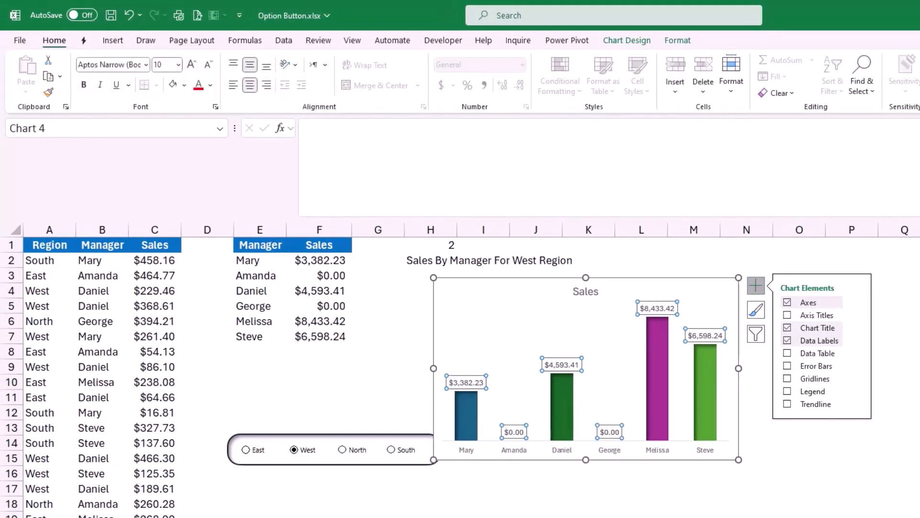
pyautogui.hotkey('ctrl', 'b')
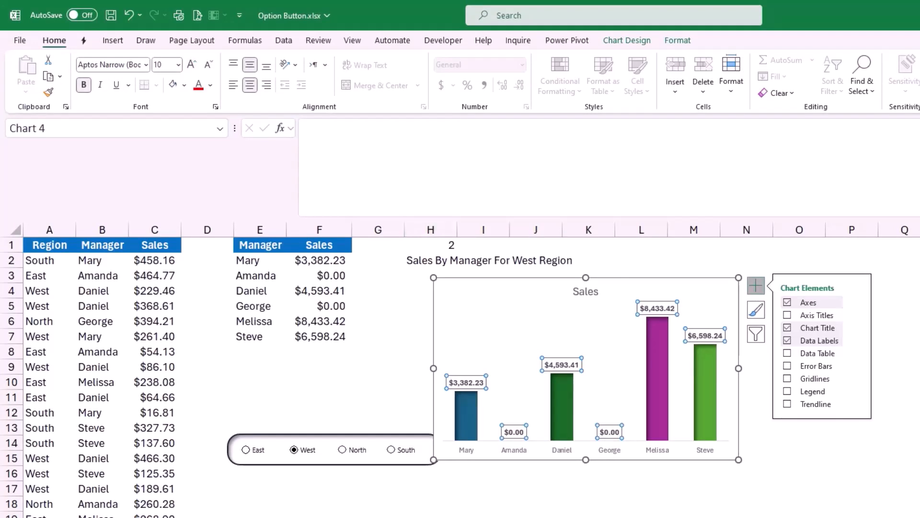
# - Link the chart title to cell H2 with the formula =Start!$H$2
pyautogui.click(585, 291)
pyautogui.press('F2')
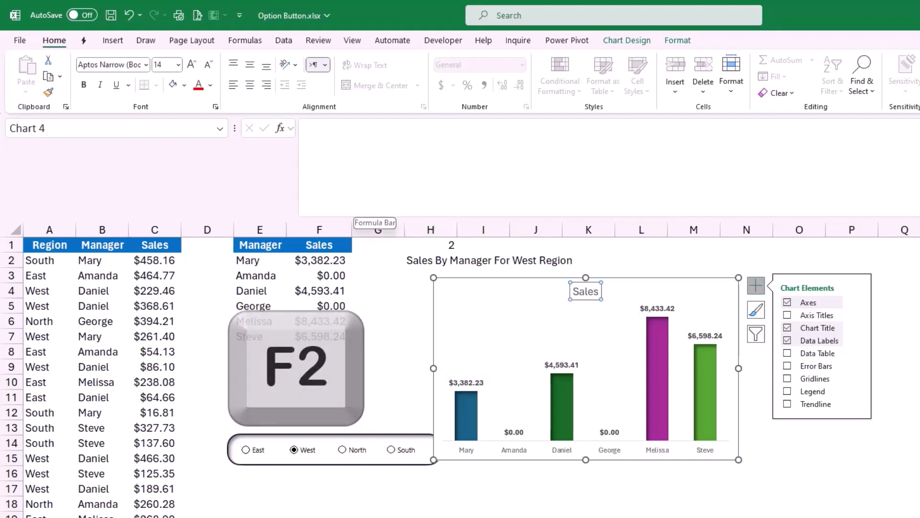
pyautogui.write('=')
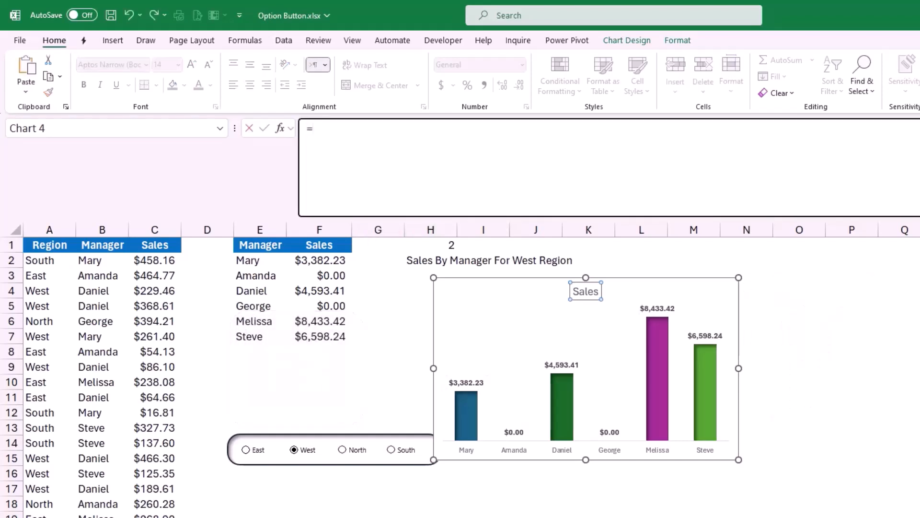
pyautogui.click(430, 260)
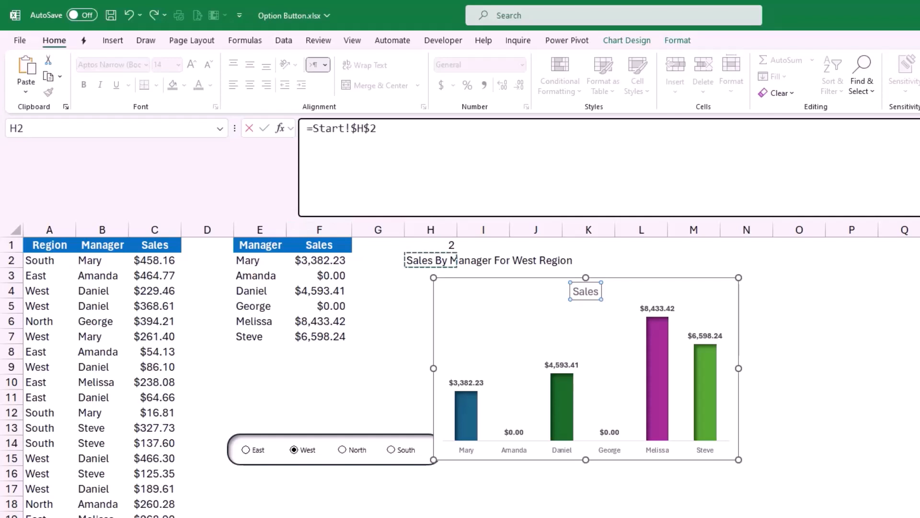
pyautogui.press('Return')
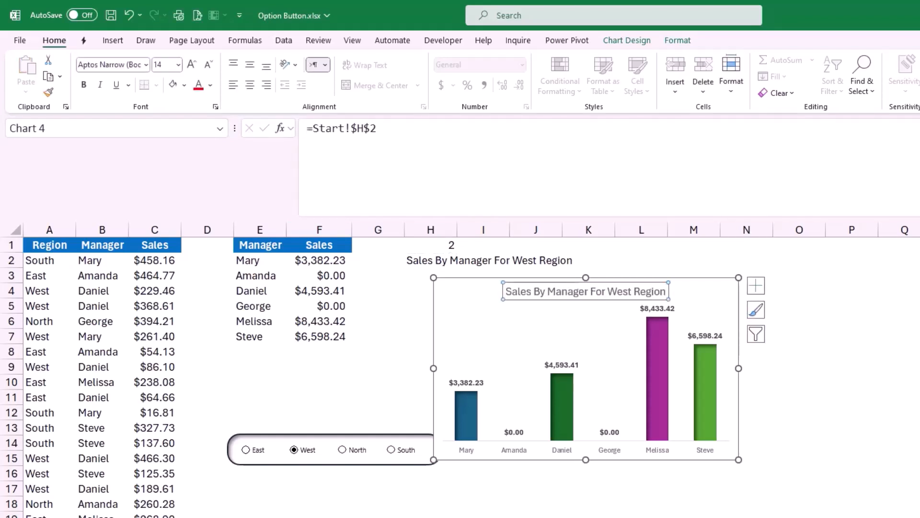
# - Format the chart title in bold black at size 16 and make the category axis labels bold
pyautogui.click(191, 64)
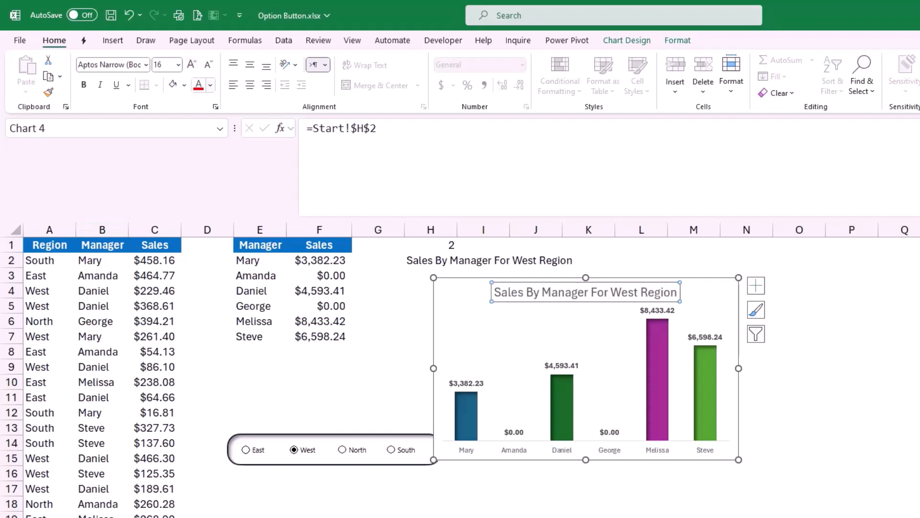
pyautogui.click(799, 397)
pyautogui.click(733, 343)
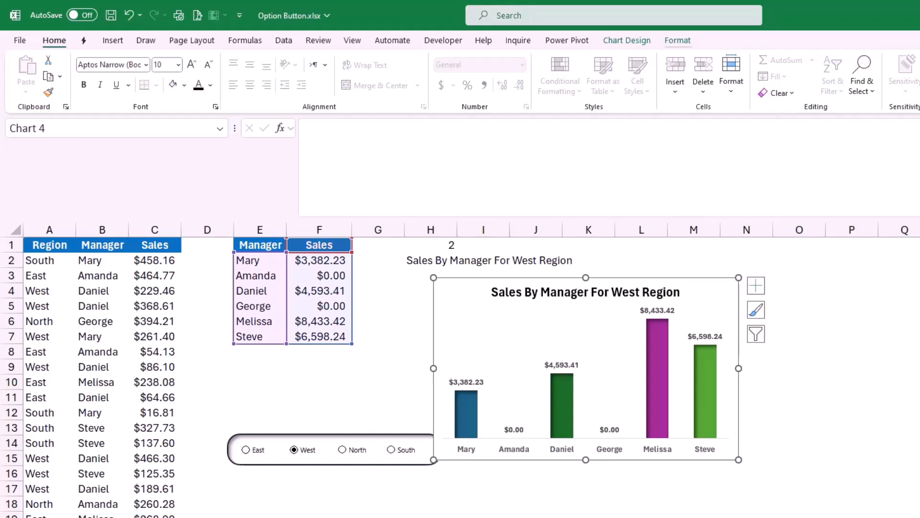
# - Give the chart area a thick black outline
pyautogui.click(677, 40)
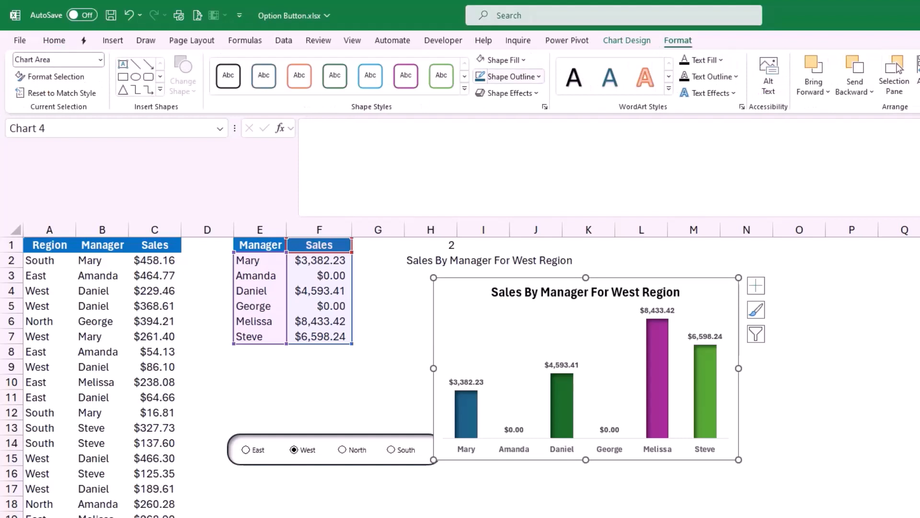
pyautogui.click(510, 76)
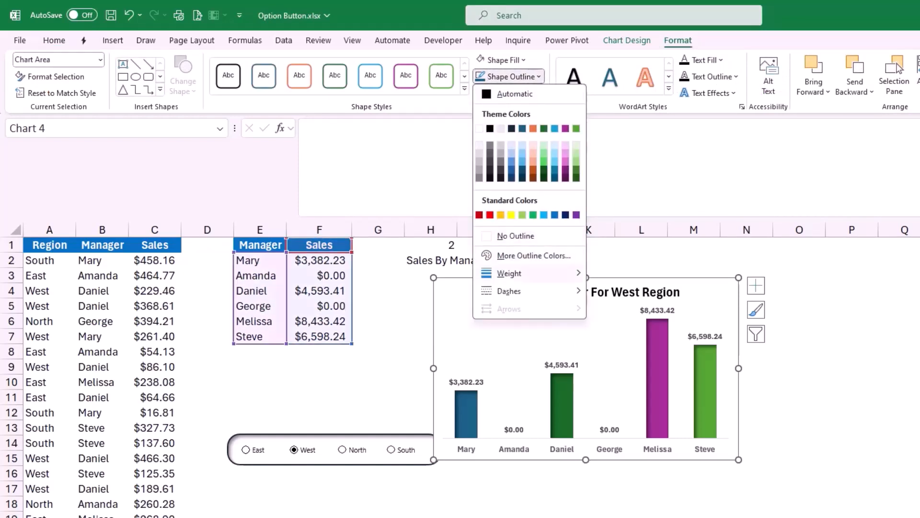
pyautogui.moveTo(509, 273)
pyautogui.click(641, 373)
pyautogui.click(852, 412)
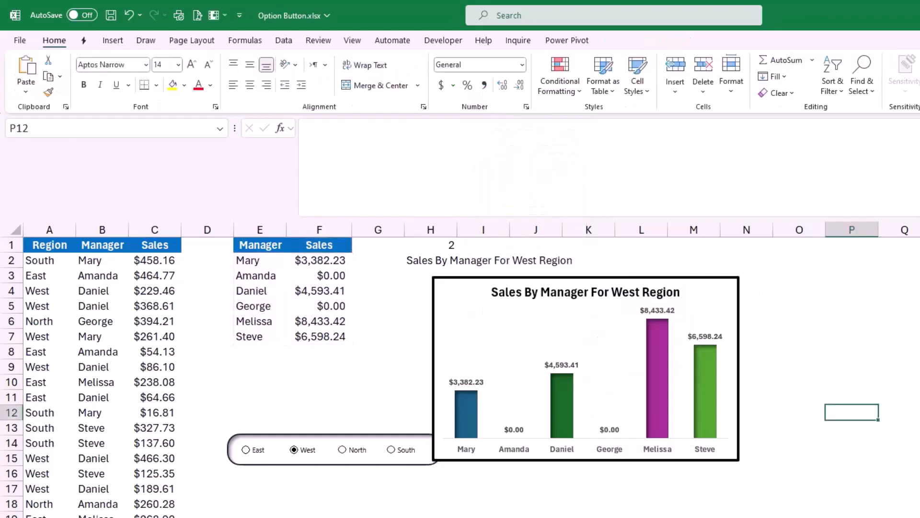
# - Move the chart slightly to the right so it no longer overlaps the region option button box
pyautogui.click(482, 326)
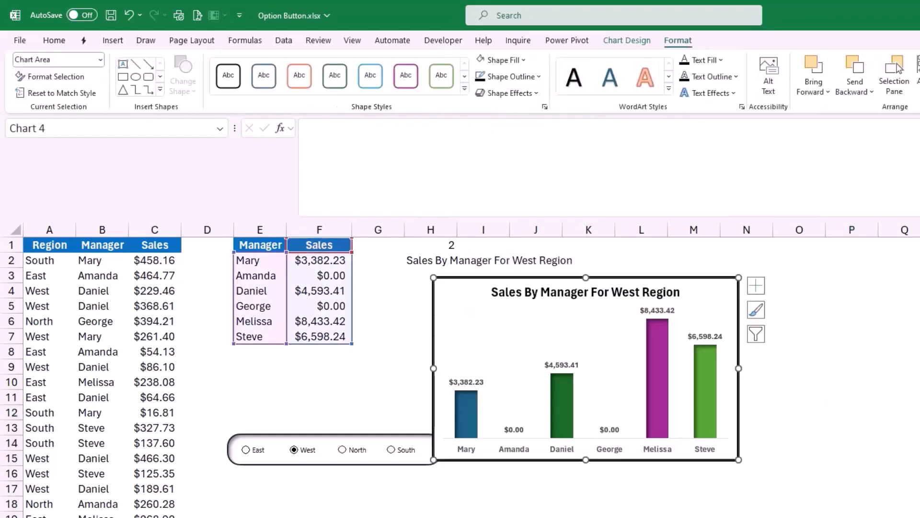
pyautogui.click(851, 474)
pyautogui.moveTo(481, 321); pyautogui.dragTo(528, 317)
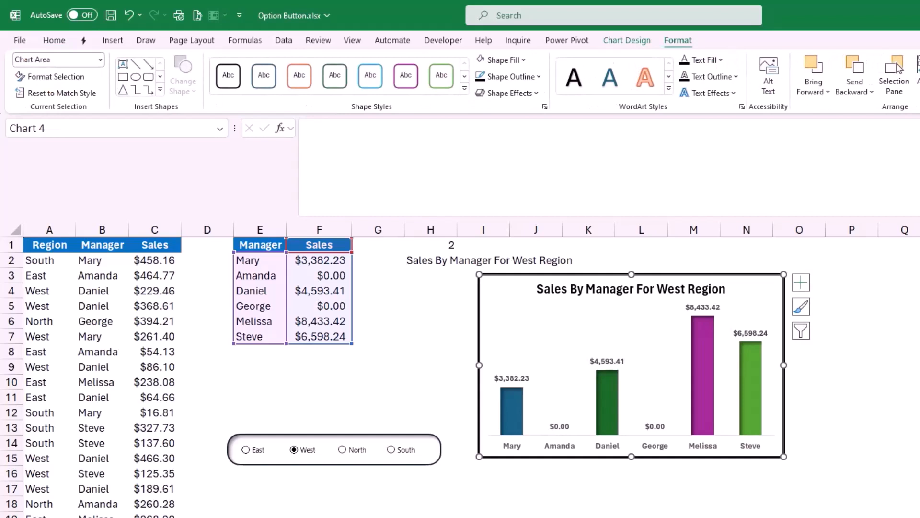
# - Test the chart and its title by choosing the East, West, North and South option buttons in turn
pyautogui.click(247, 449)
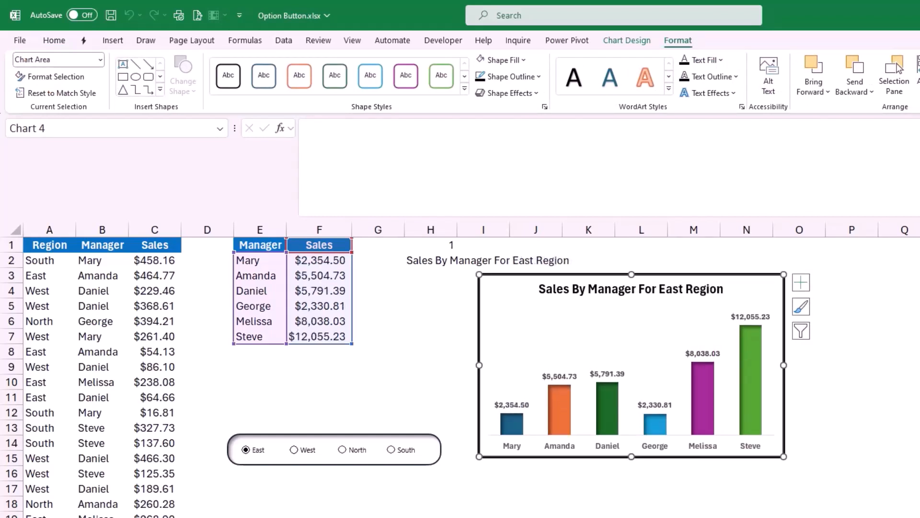
pyautogui.click(294, 449)
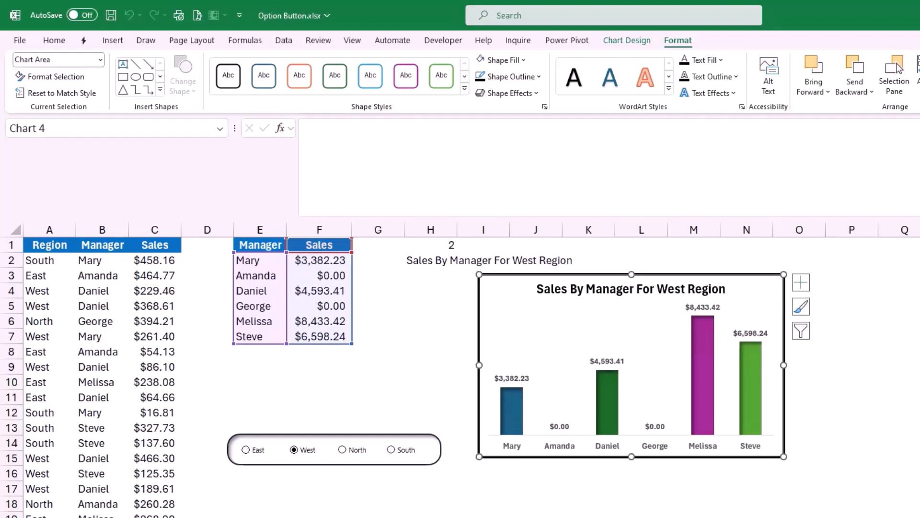
pyautogui.click(342, 450)
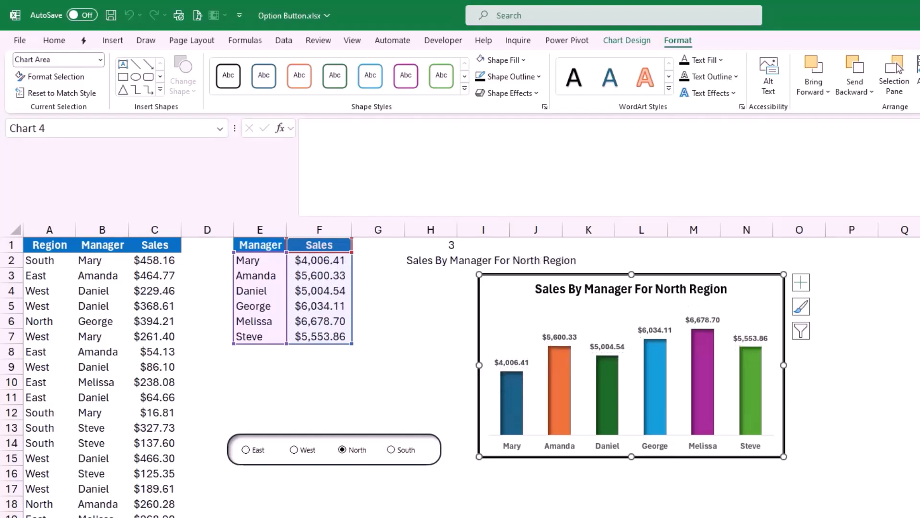
pyautogui.click(391, 450)
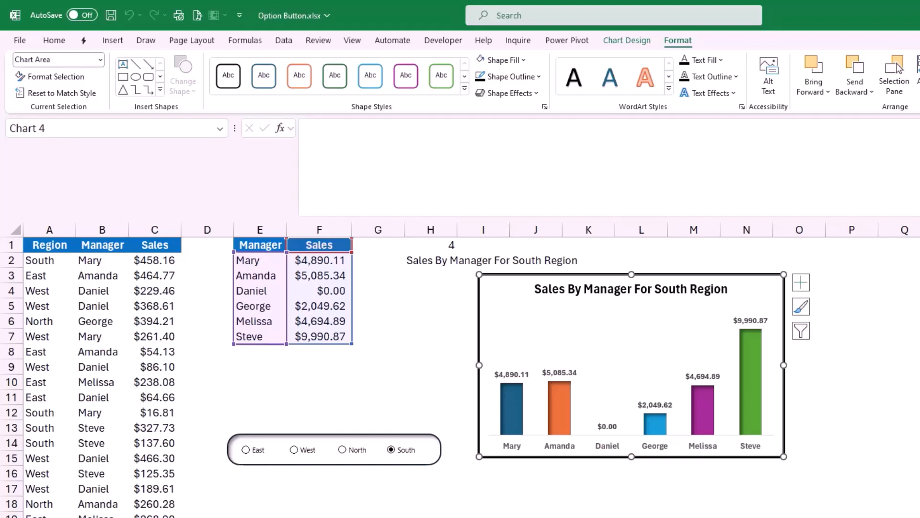
# - In E1's LET formula, change variable C to UNIQUE(FILTER(Manager,Region=B)) so only managers from the chosen region are listed
pyautogui.click(260, 245)
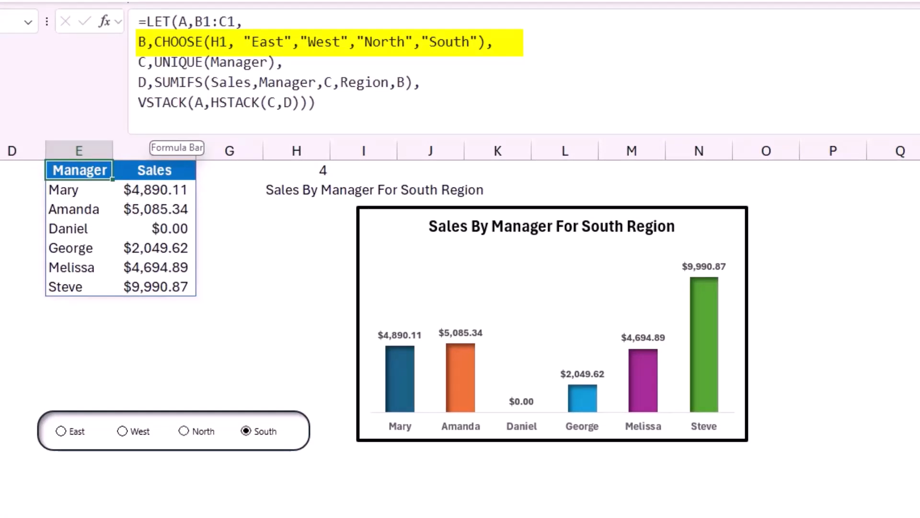
pyautogui.click(212, 62)
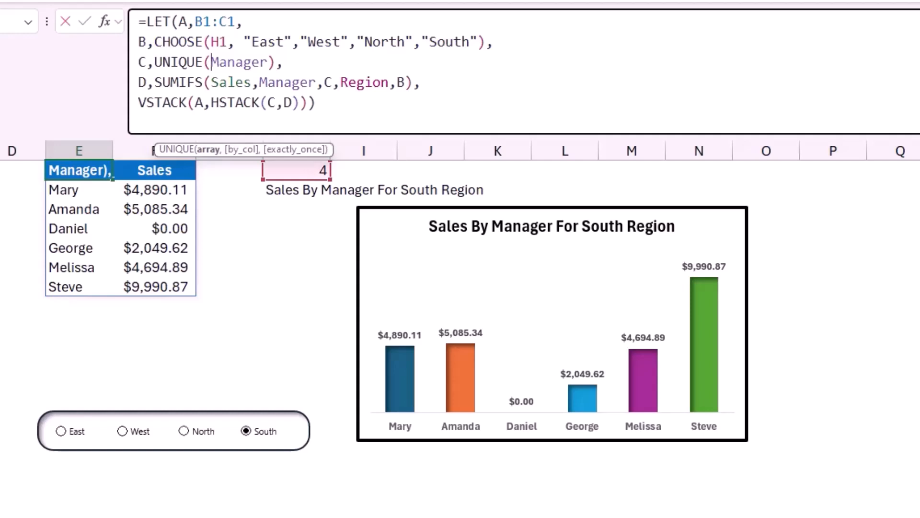
pyautogui.write('Filter(')
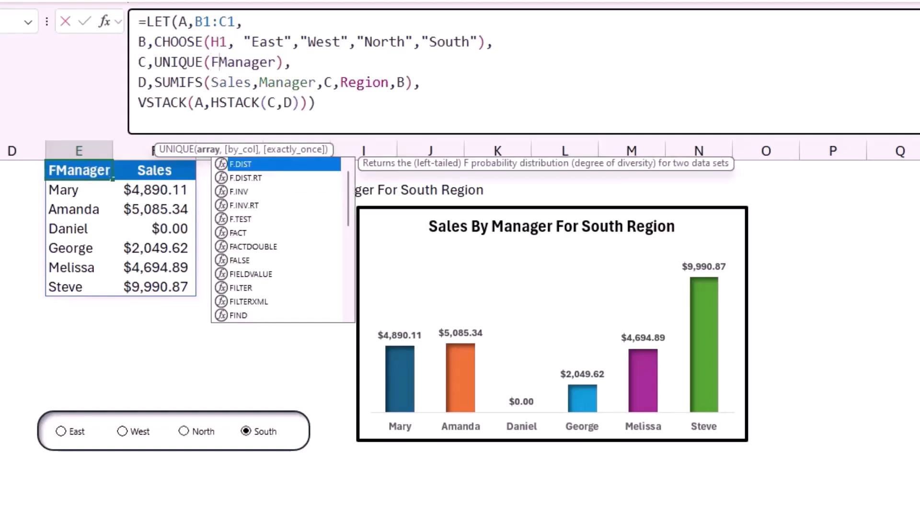
pyautogui.press('BackSpace')
pyautogui.write('(')
pyautogui.click(325, 63)
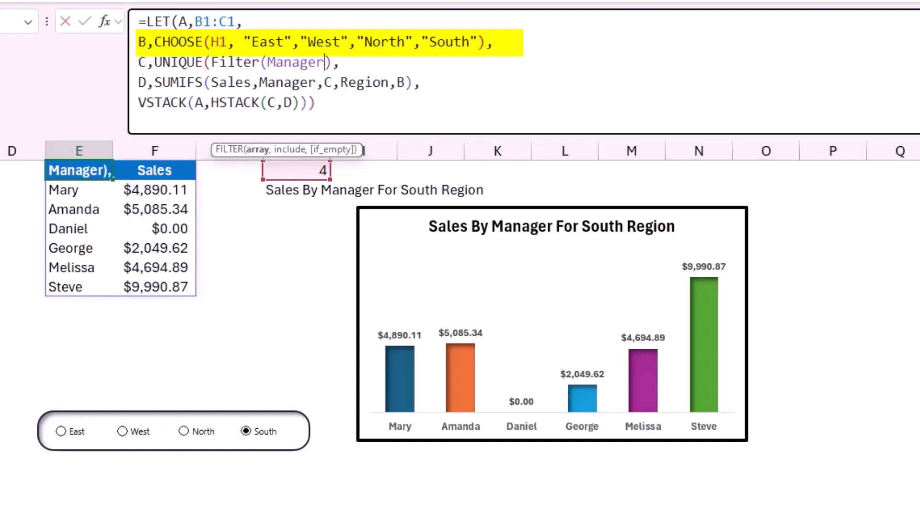
pyautogui.write(',')
pyautogui.write('regio')
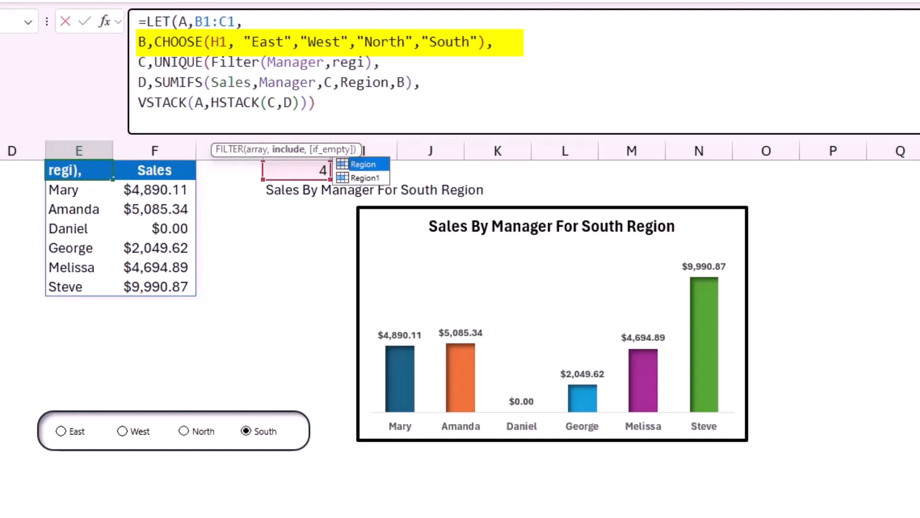
pyautogui.press('Tab')
pyautogui.write('=B')
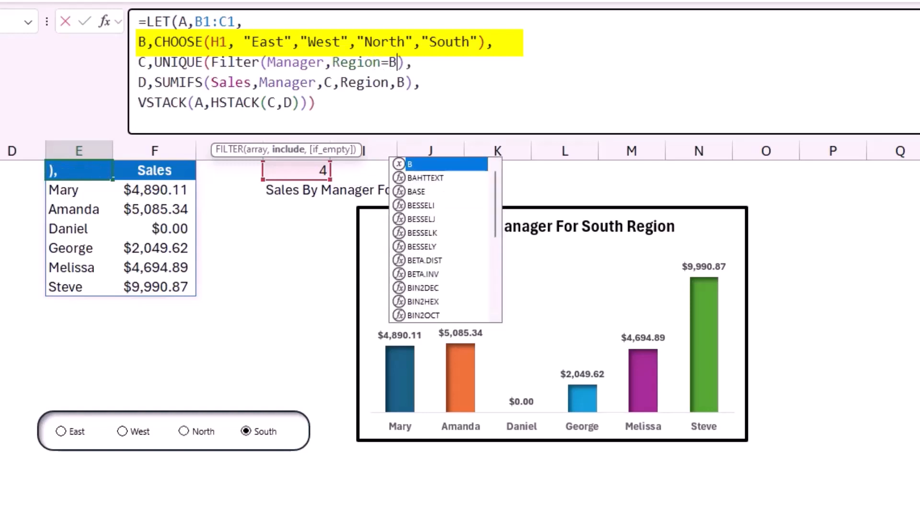
pyautogui.write(')')
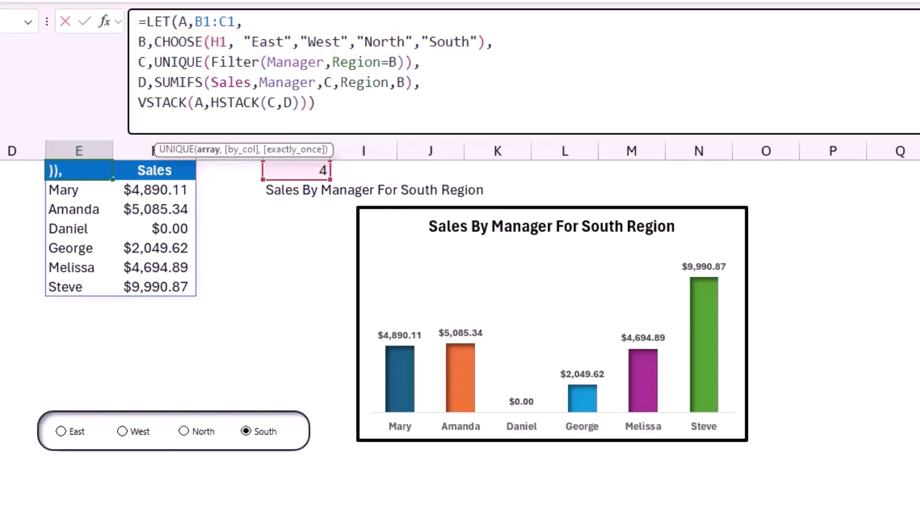
pyautogui.hotkey('ctrl', 'Return')
pyautogui.press('Return')
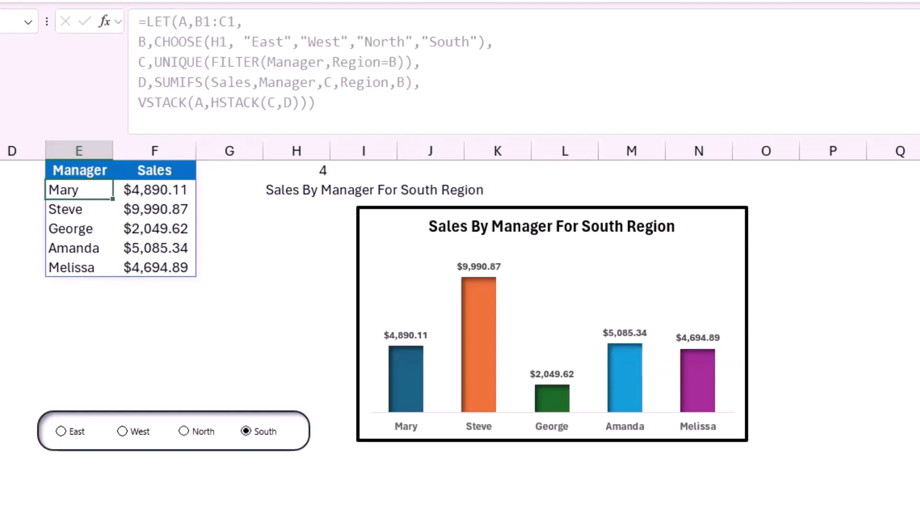
# - Check the filtered manager table and chart for the East and West regions using the option buttons
pyautogui.click(61, 431)
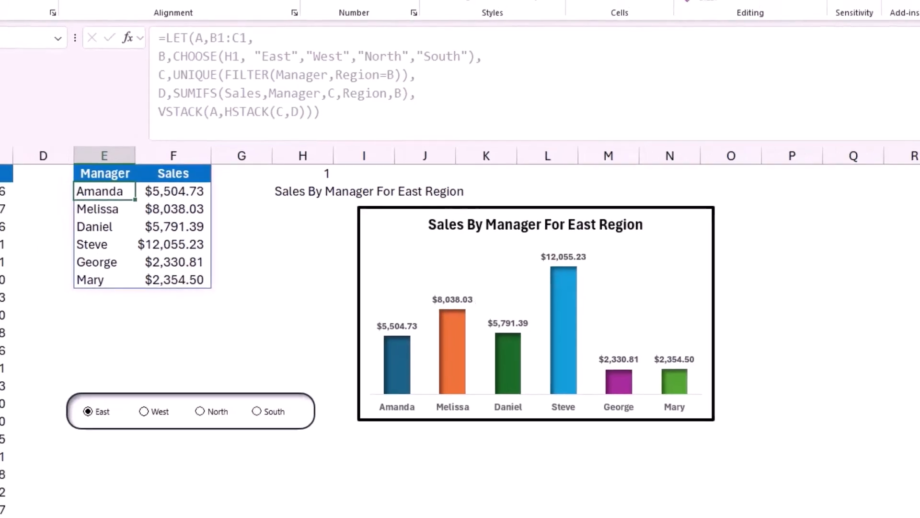
pyautogui.click(122, 430)
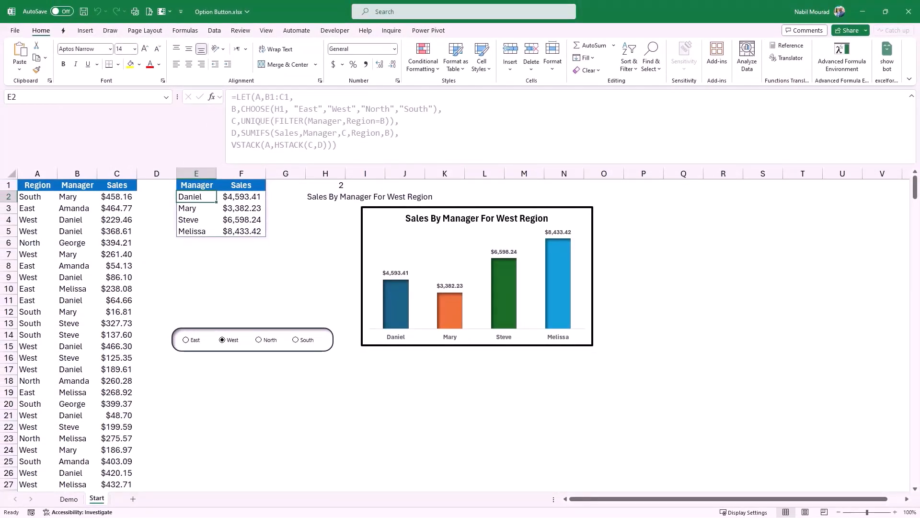
# - Hide the helper title text in H2 by setting its font color to white
pyautogui.click(326, 196)
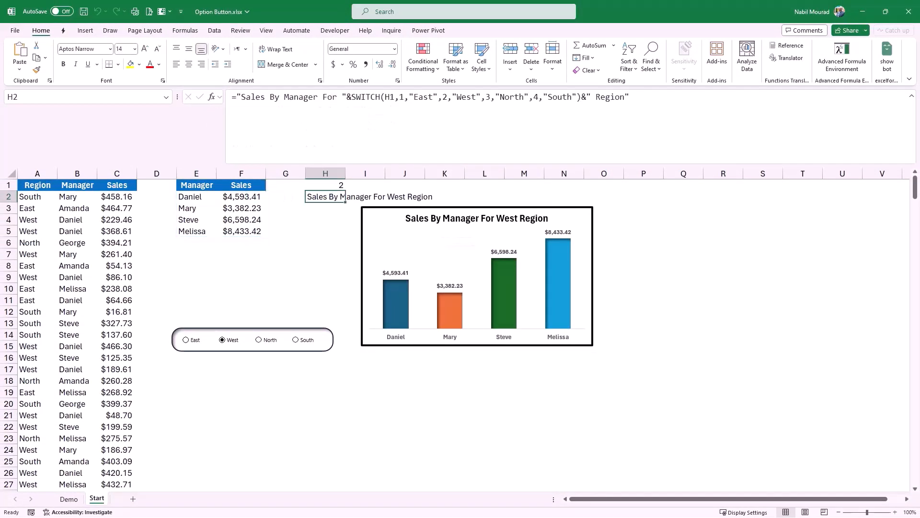
pyautogui.click(158, 64)
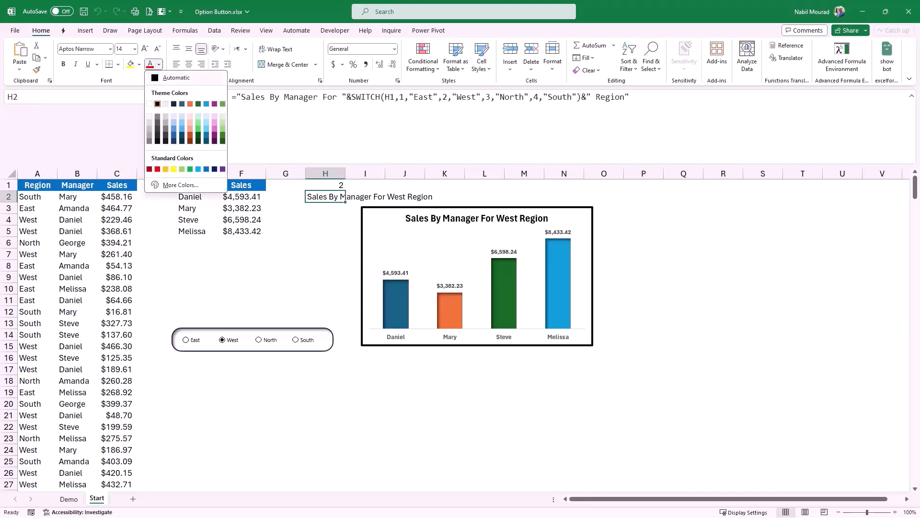
pyautogui.click(149, 104)
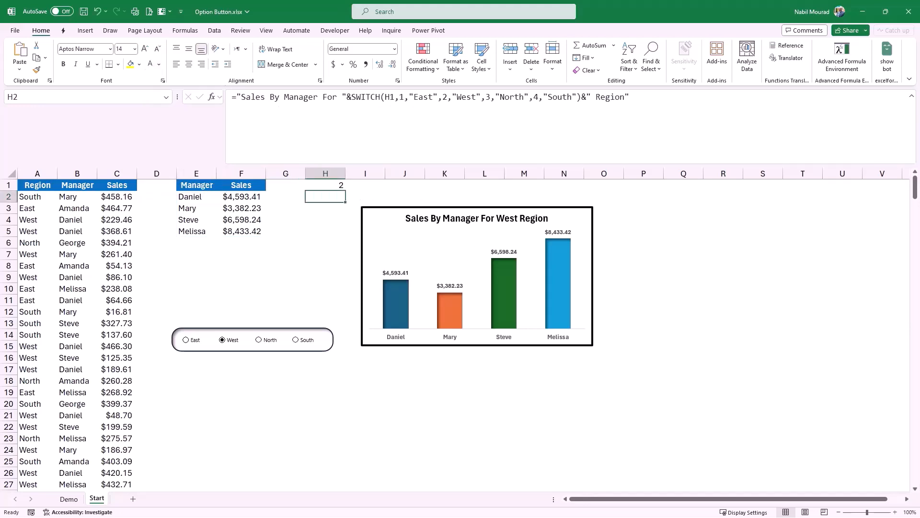